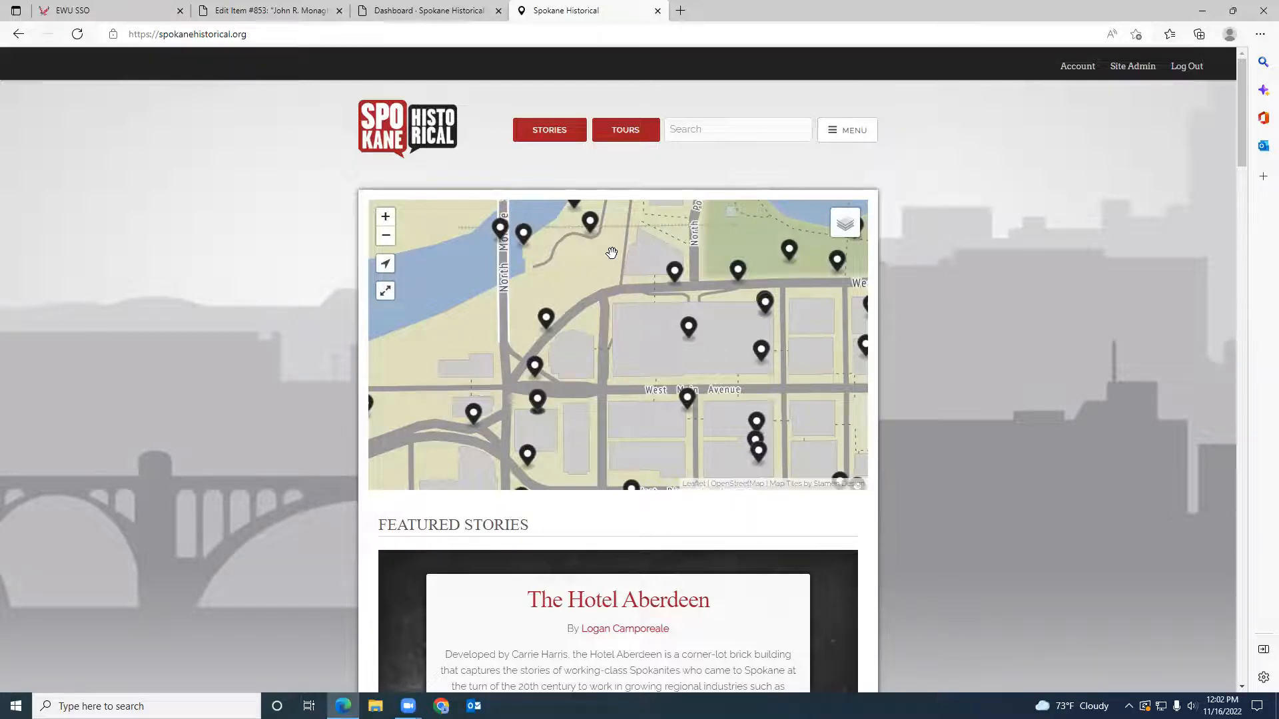
- Open the story "John R. Monaghan Statue: Martyr to An Obscure War" from its marker on the homepage map
{"action": "left_click", "coordinate": [474, 416]}
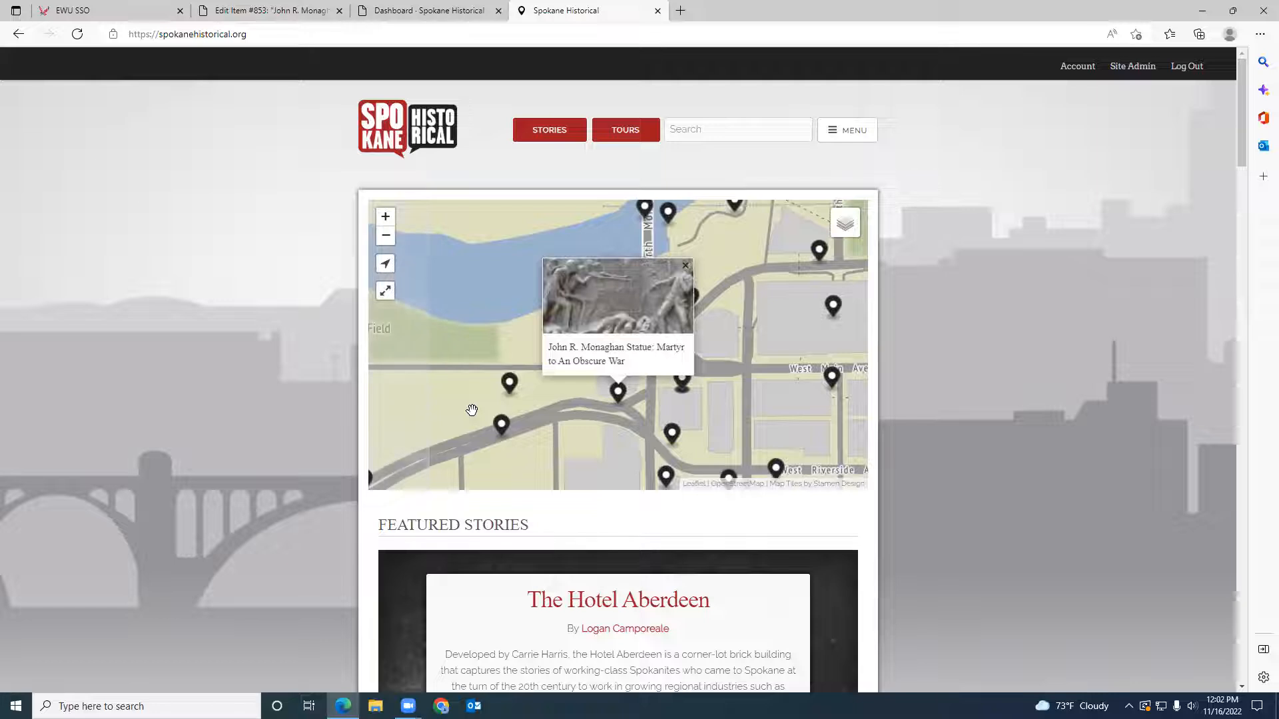
{"action": "left_click", "coordinate": [595, 362]}
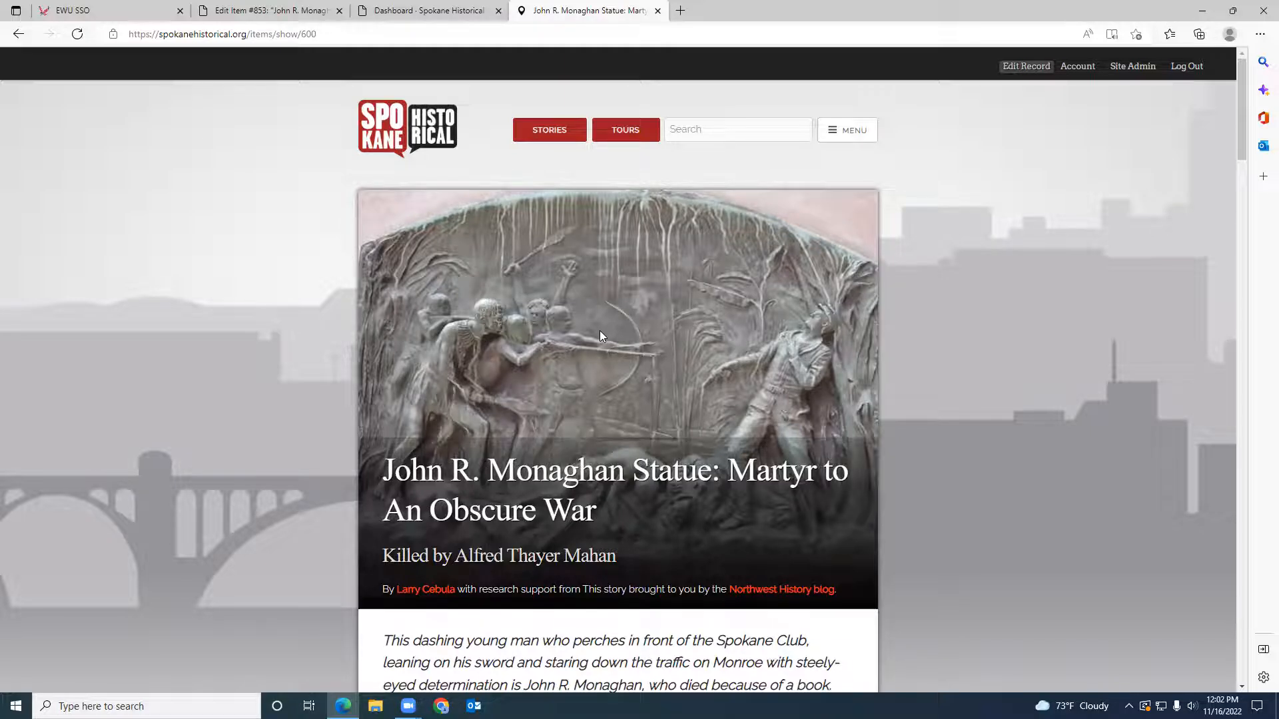
{"action": "scroll", "coordinate": [590, 321], "scroll_direction": "down", "scroll_amount": 2}
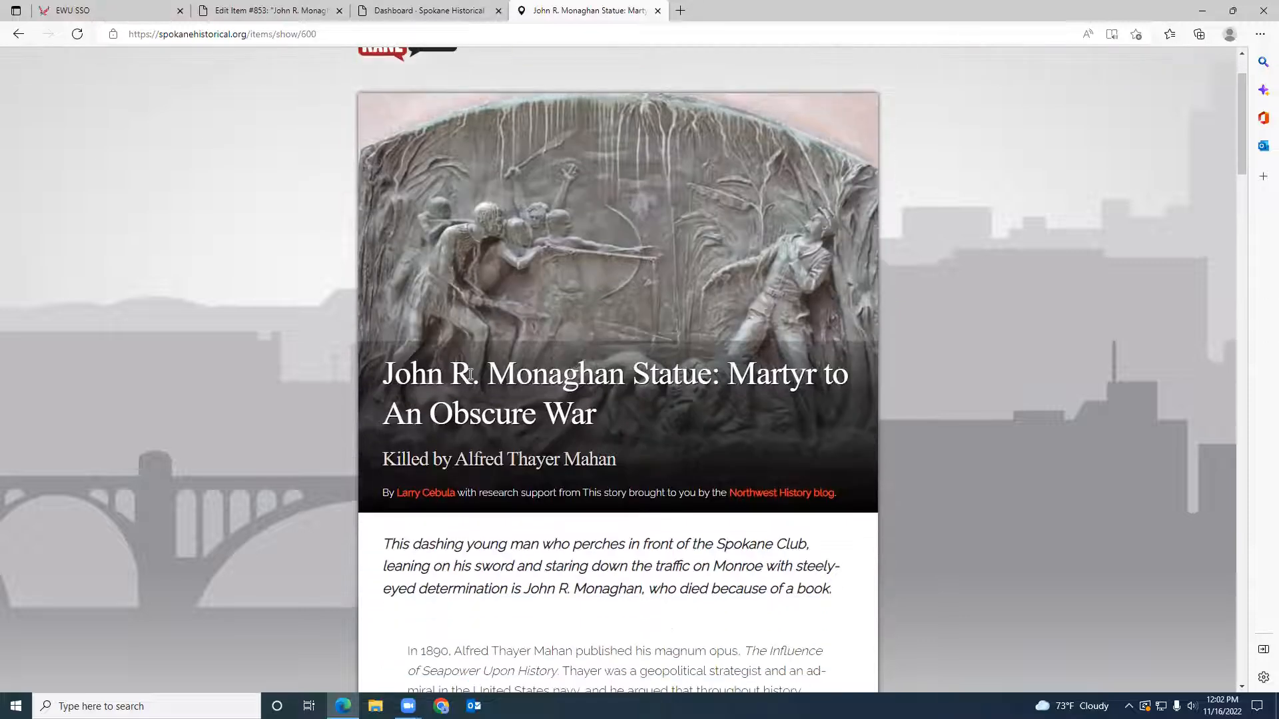
{"action": "scroll", "coordinate": [507, 373], "scroll_direction": "down", "scroll_amount": 2}
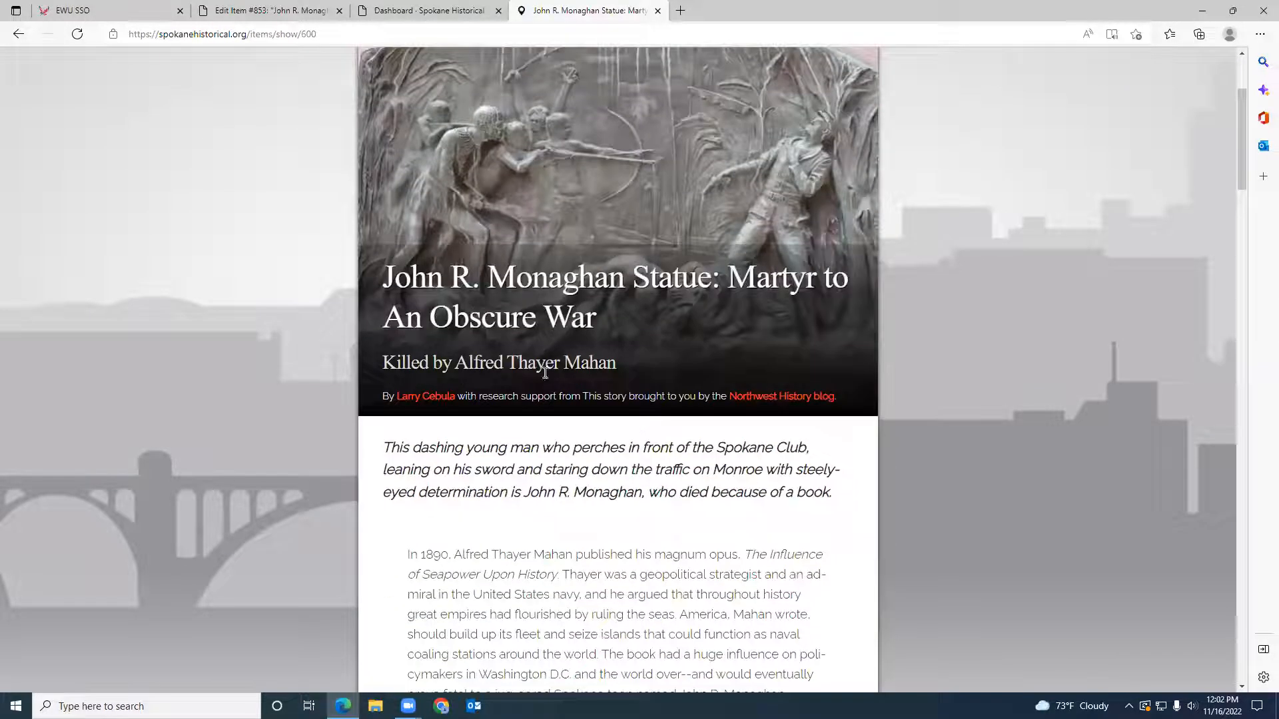
- Examine the published story's subtitle, byline and italic introductory lede, highlighting each text in turn
{"action": "left_click_drag", "start_coordinate": [619, 363], "coordinate": [472, 368]}
{"action": "left_click", "coordinate": [635, 367]}
{"action": "scroll", "coordinate": [637, 381], "scroll_direction": "down", "scroll_amount": 1}
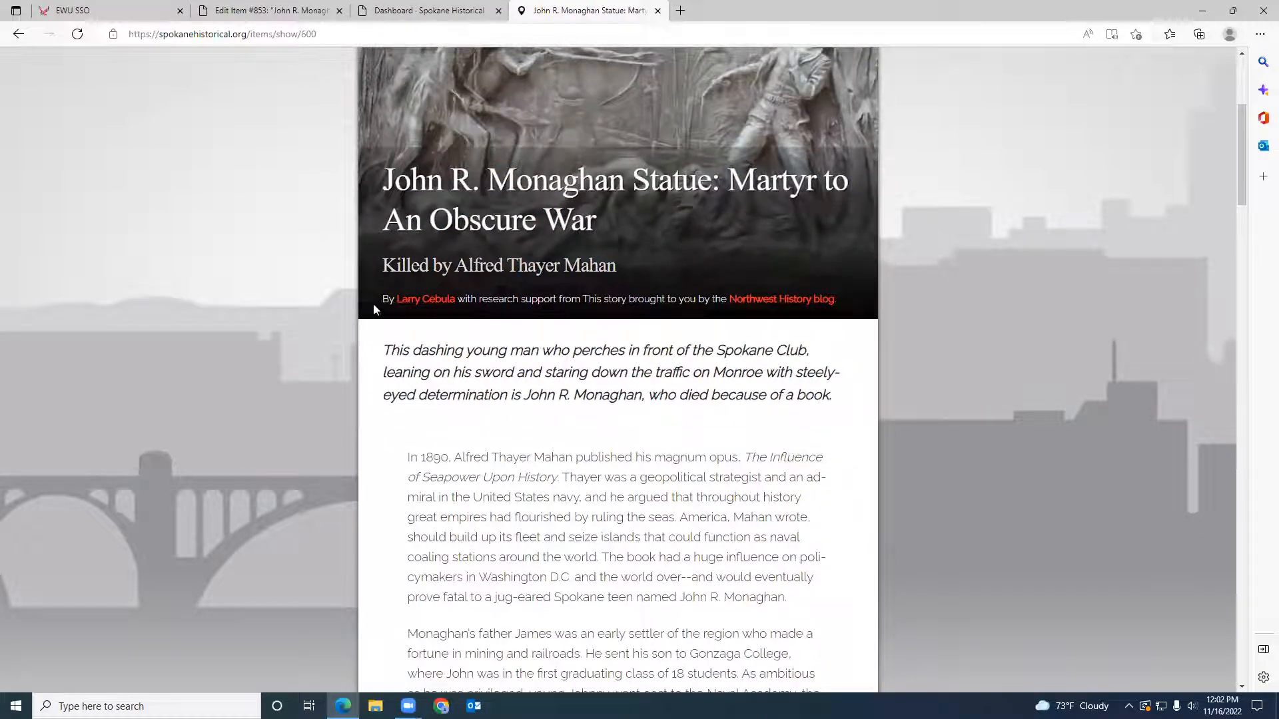
{"action": "left_click_drag", "start_coordinate": [383, 300], "coordinate": [840, 298]}
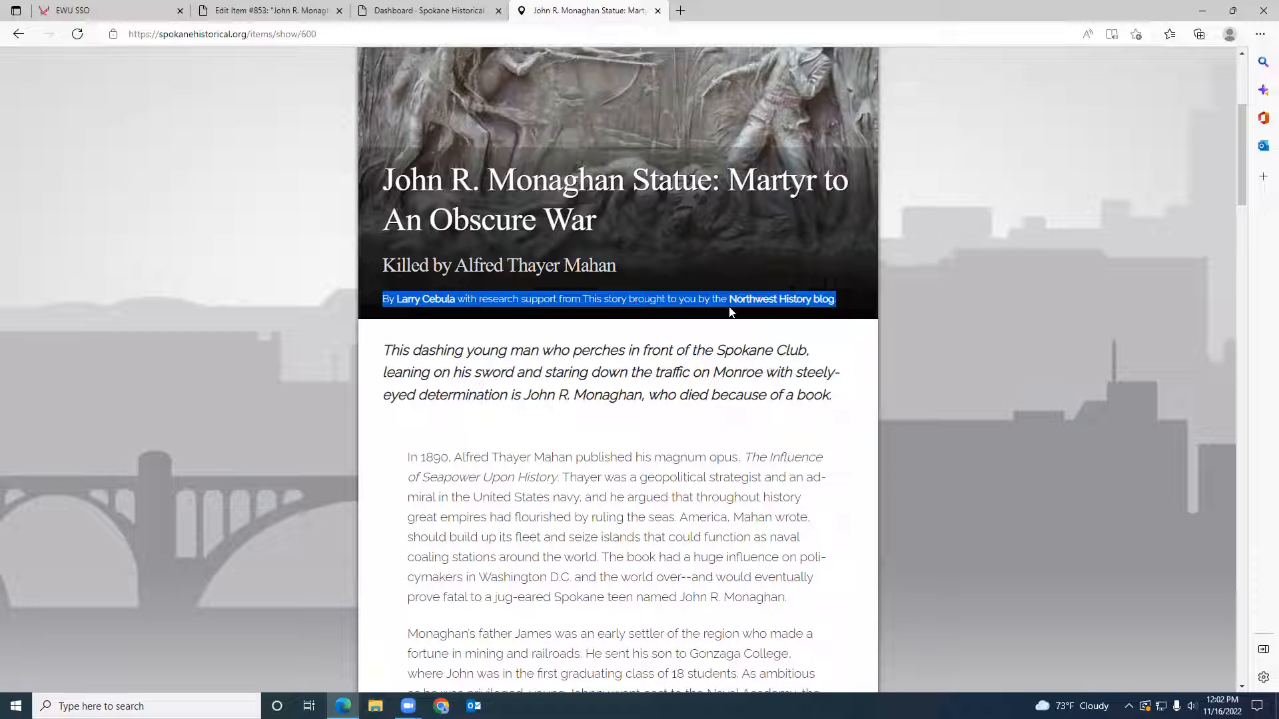
{"action": "left_click", "coordinate": [690, 330]}
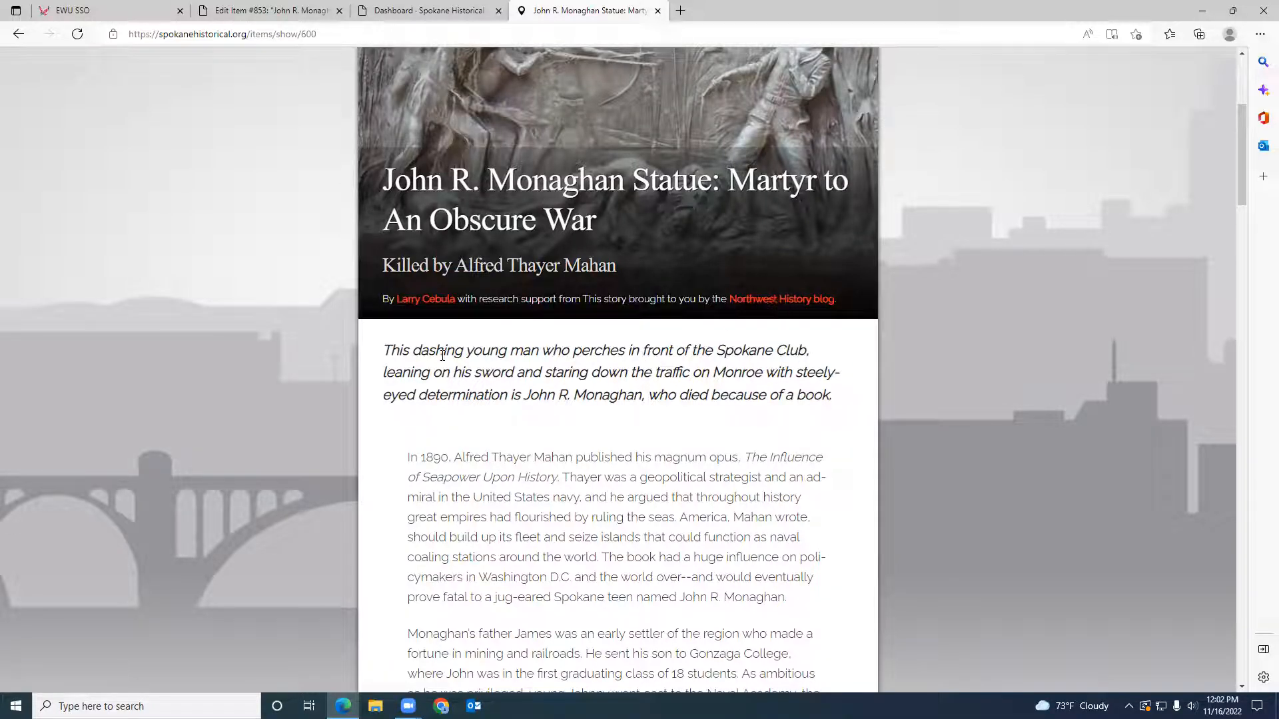
{"action": "left_click_drag", "start_coordinate": [385, 351], "coordinate": [839, 401]}
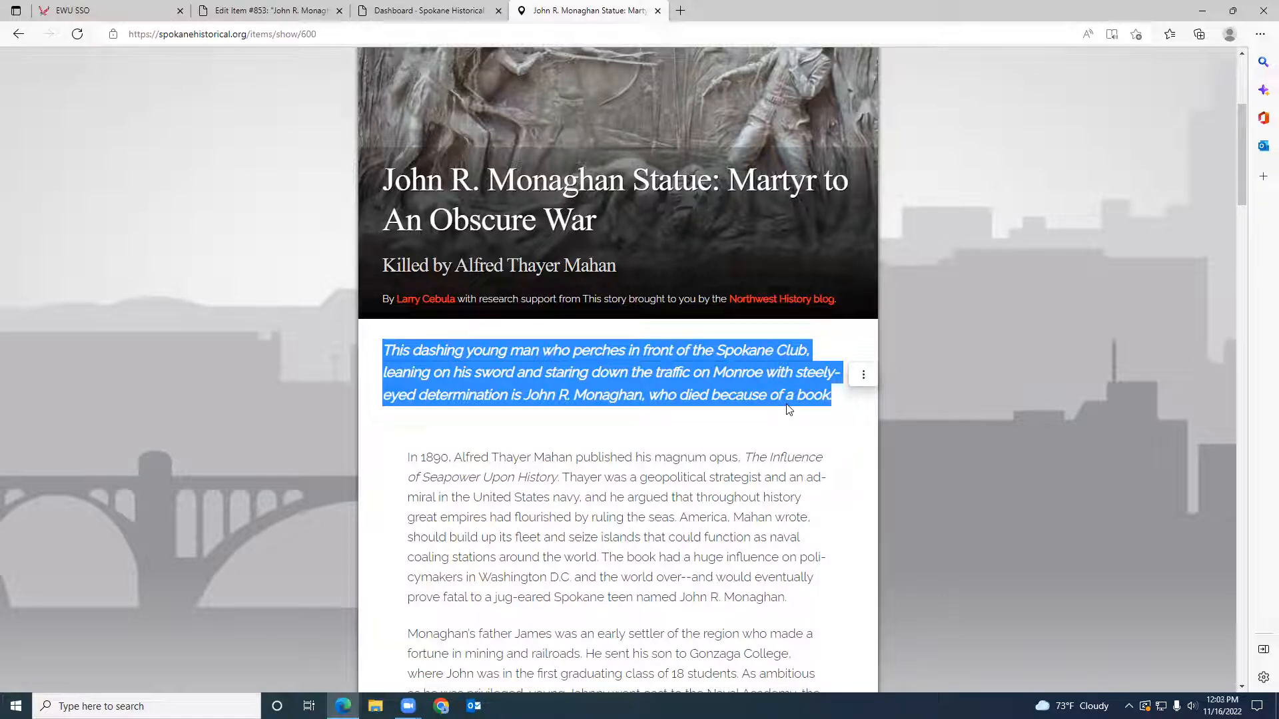
{"action": "left_click", "coordinate": [618, 460]}
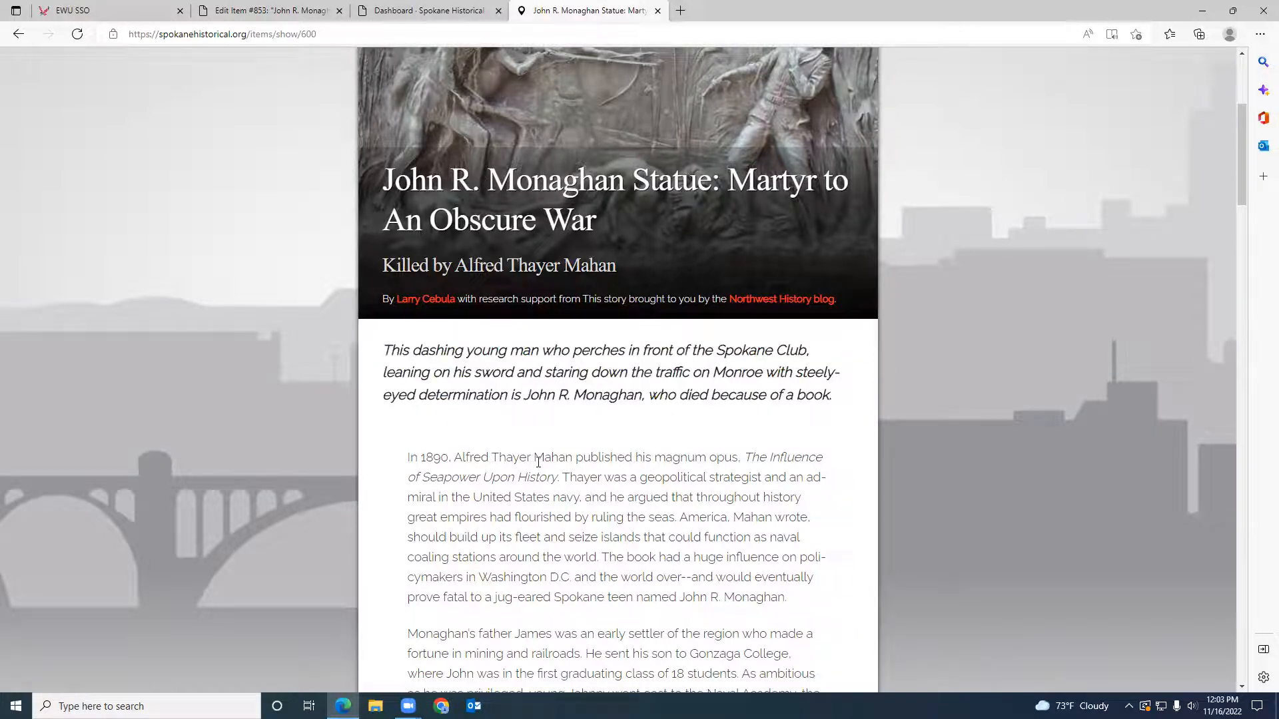
- Read through the main body text of the Monaghan statue story down to its image gallery
{"action": "scroll", "coordinate": [538, 462], "scroll_direction": "down", "scroll_amount": 1}
{"action": "left_click_drag", "start_coordinate": [407, 362], "coordinate": [733, 577]}
{"action": "left_click", "coordinate": [681, 552]}
{"action": "scroll", "coordinate": [681, 552], "scroll_direction": "down", "scroll_amount": 2}
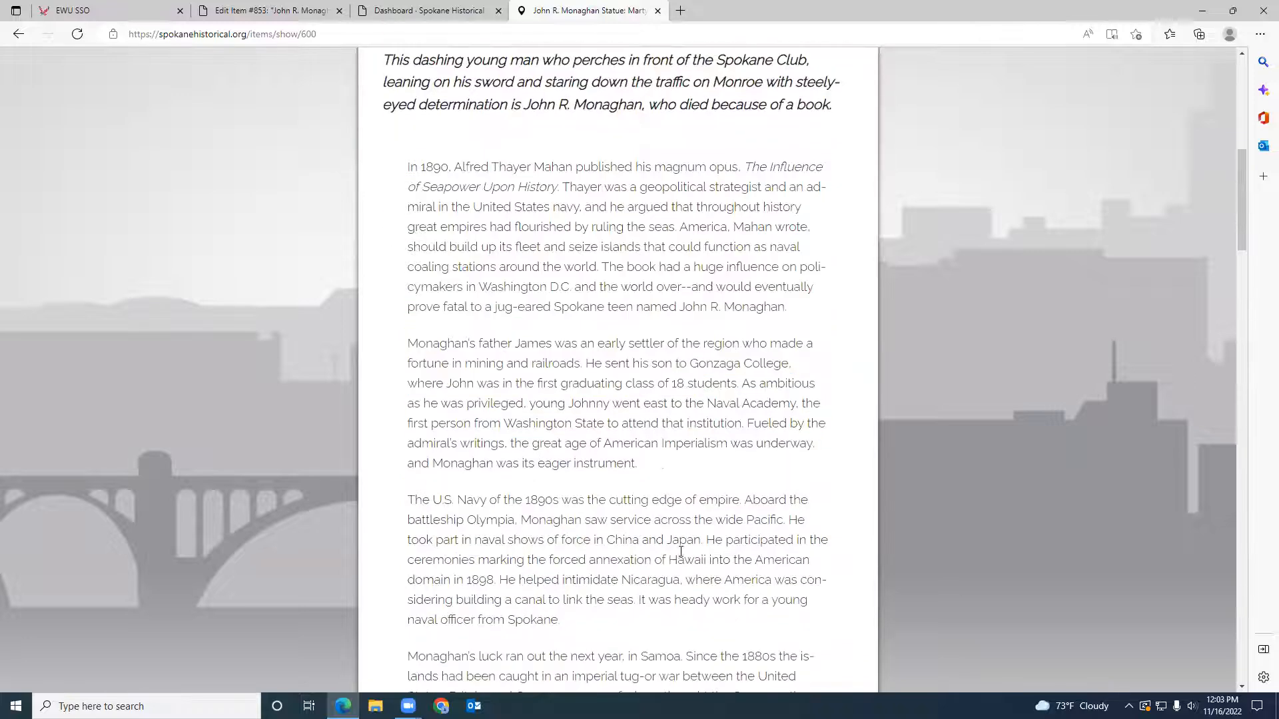
{"action": "scroll", "coordinate": [663, 503], "scroll_direction": "up", "scroll_amount": 4}
{"action": "scroll", "coordinate": [660, 501], "scroll_direction": "down", "scroll_amount": 14}
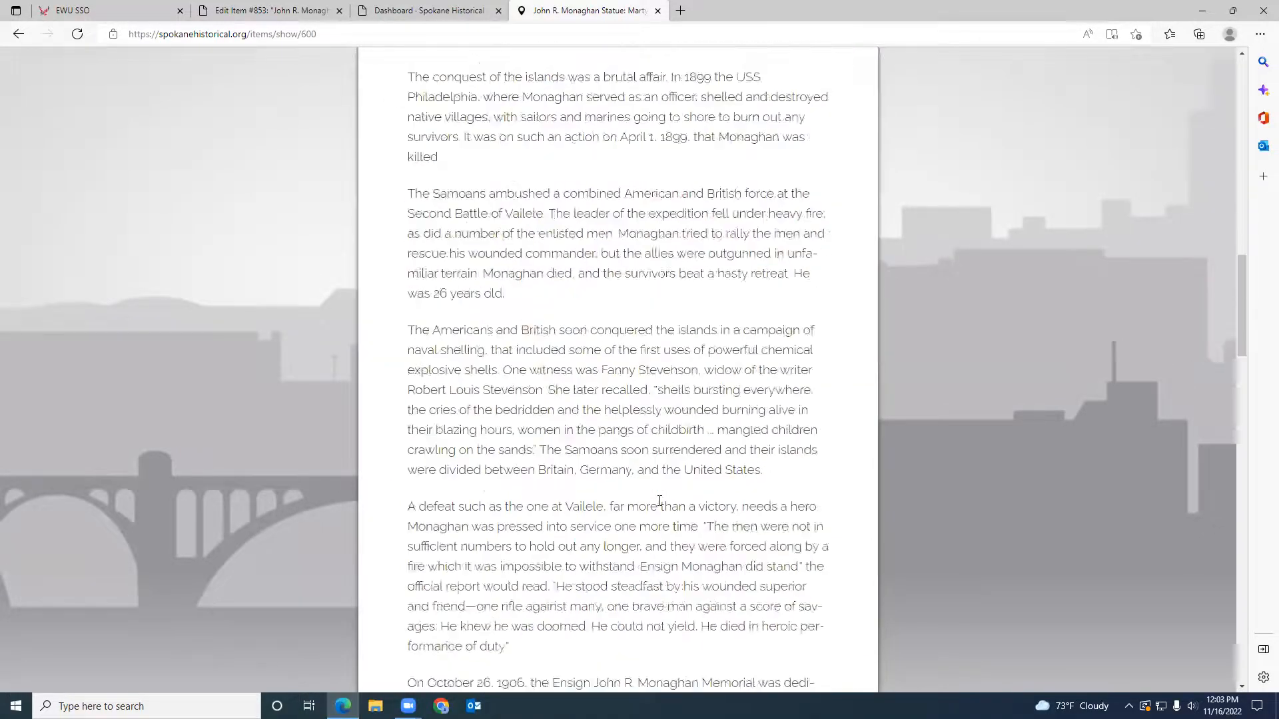
{"action": "scroll", "coordinate": [660, 501], "scroll_direction": "down", "scroll_amount": 12}
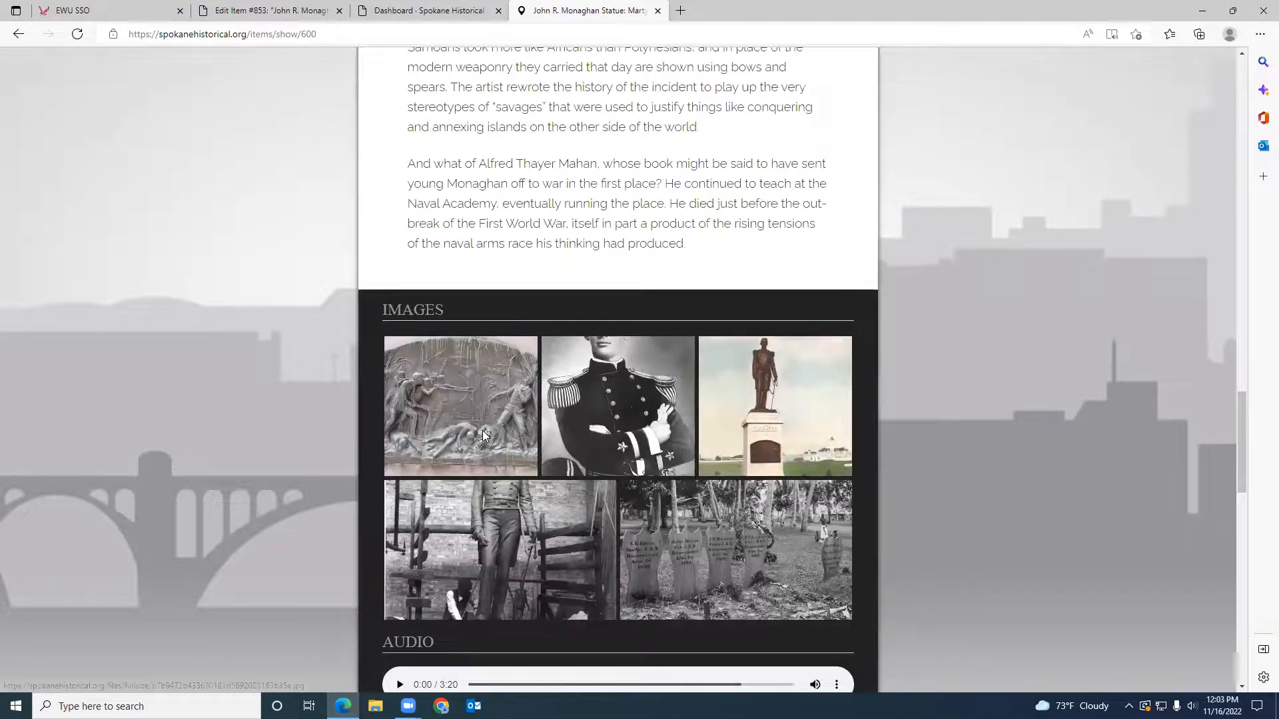
- View the bronze relief image at full size and examine the story's audio and map sections
{"action": "left_click", "coordinate": [485, 435]}
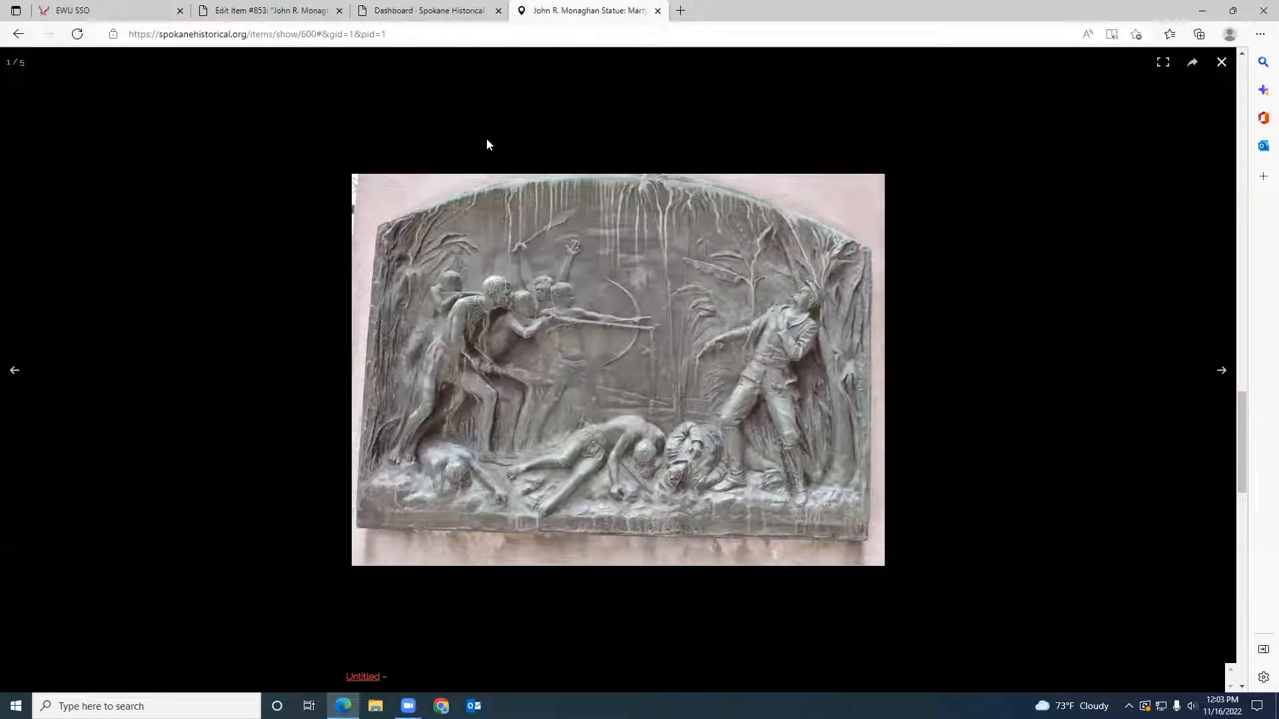
{"action": "left_click", "coordinate": [1223, 63]}
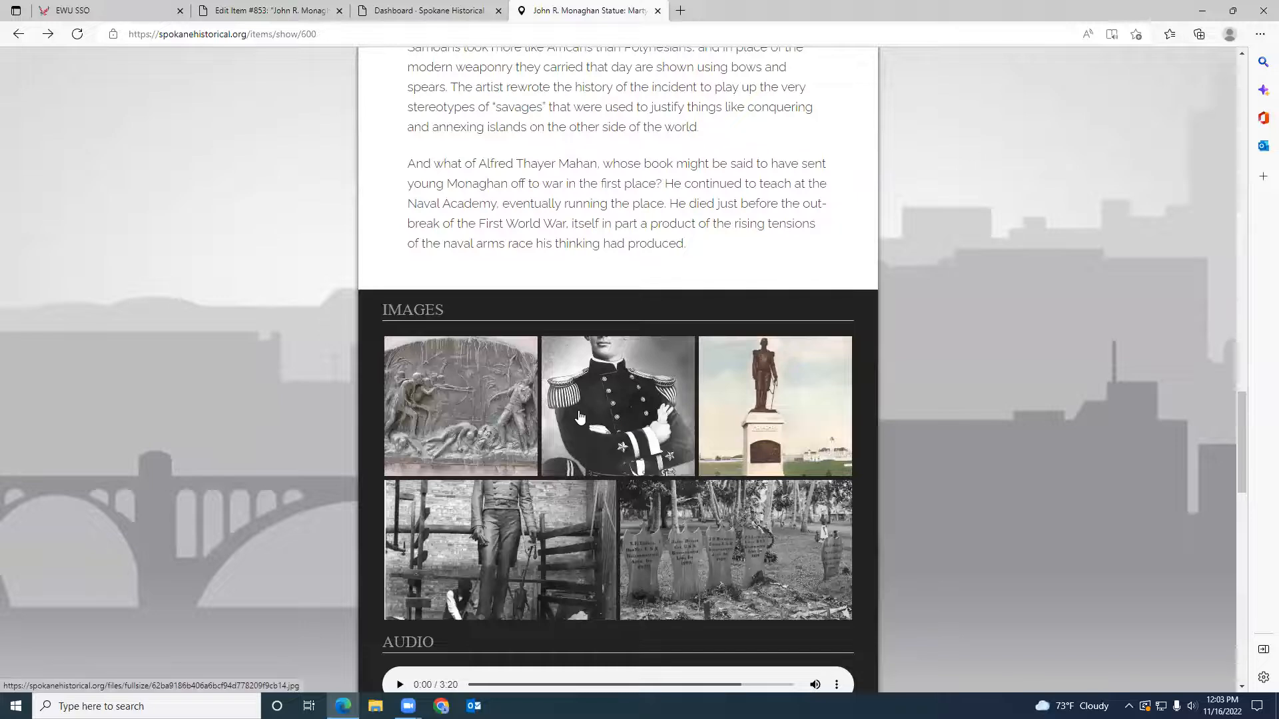
{"action": "scroll", "coordinate": [579, 417], "scroll_direction": "down", "scroll_amount": 3}
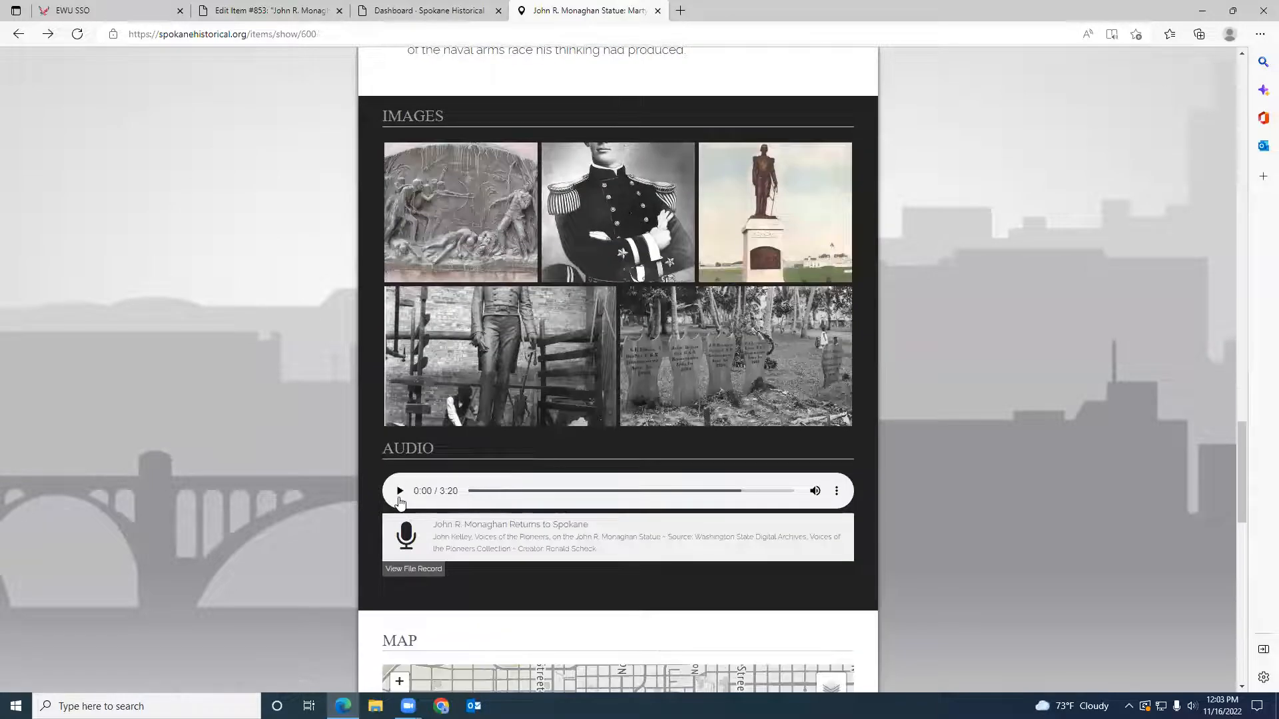
{"action": "left_click", "coordinate": [399, 491]}
{"action": "scroll", "coordinate": [906, 459], "scroll_direction": "down", "scroll_amount": 6}
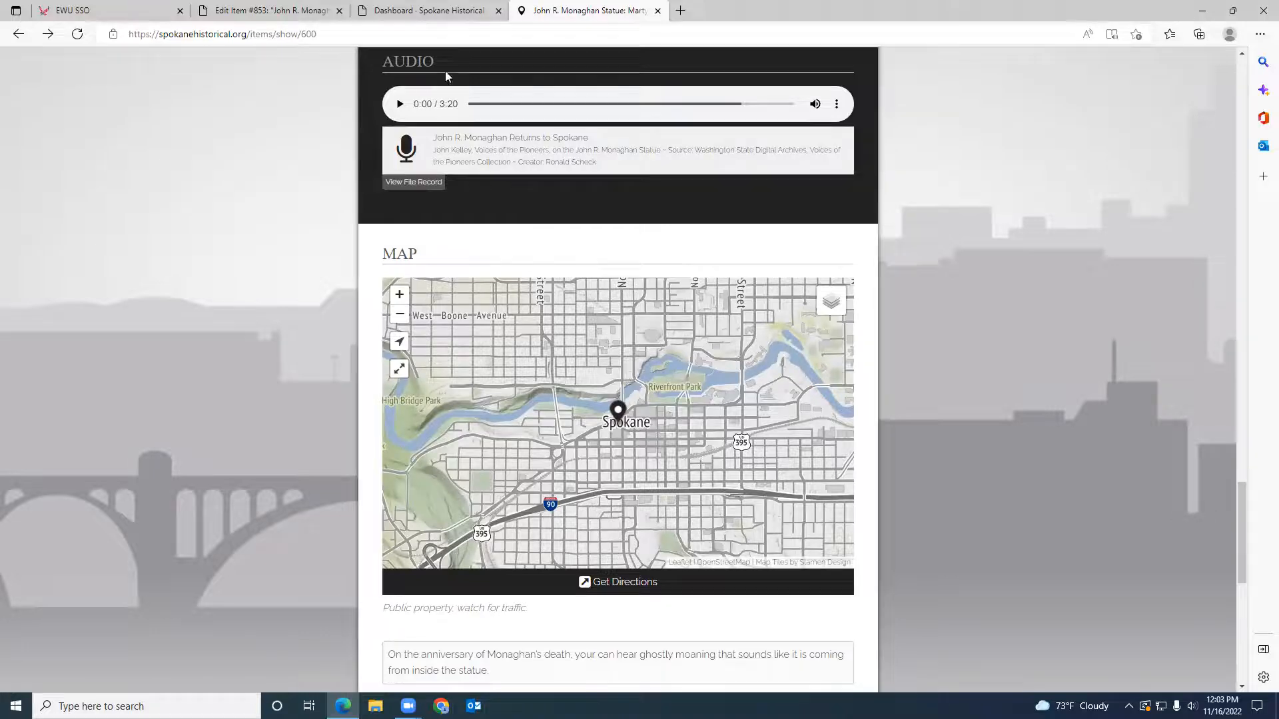
- Close the public story page and return to the site's admin dashboard
{"action": "left_click", "coordinate": [439, 11]}
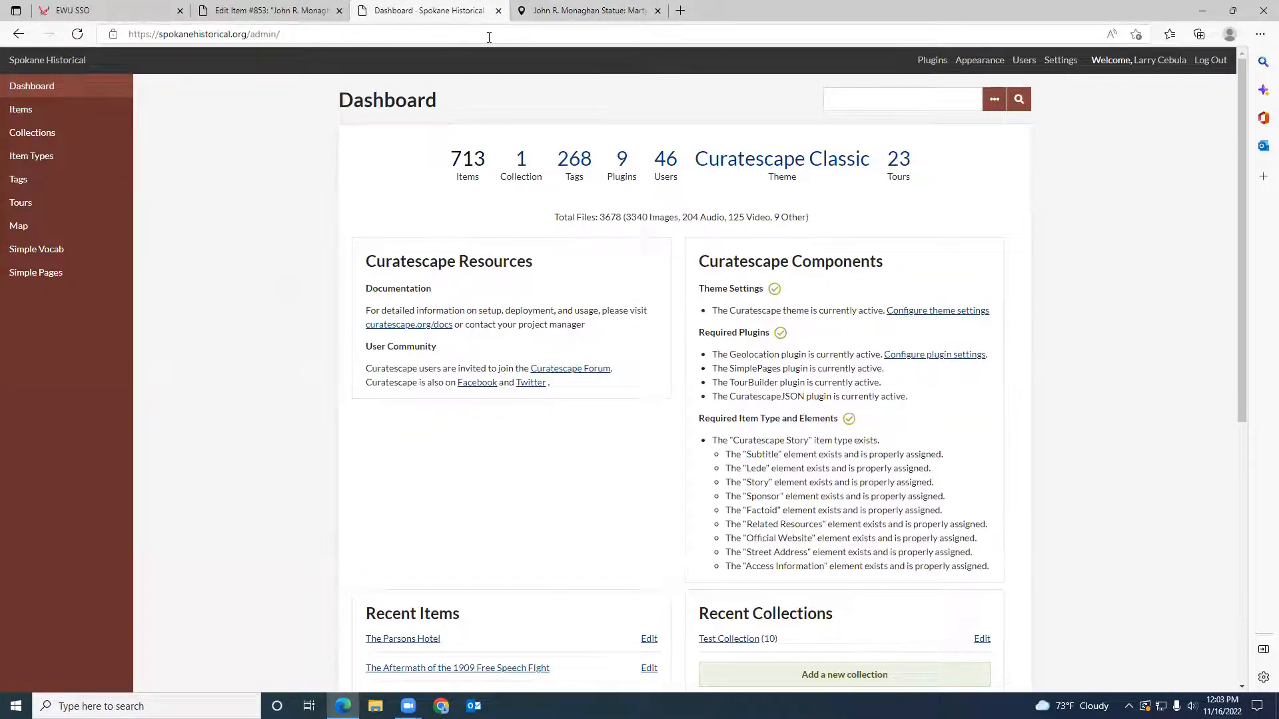
{"action": "left_click", "coordinate": [523, 12]}
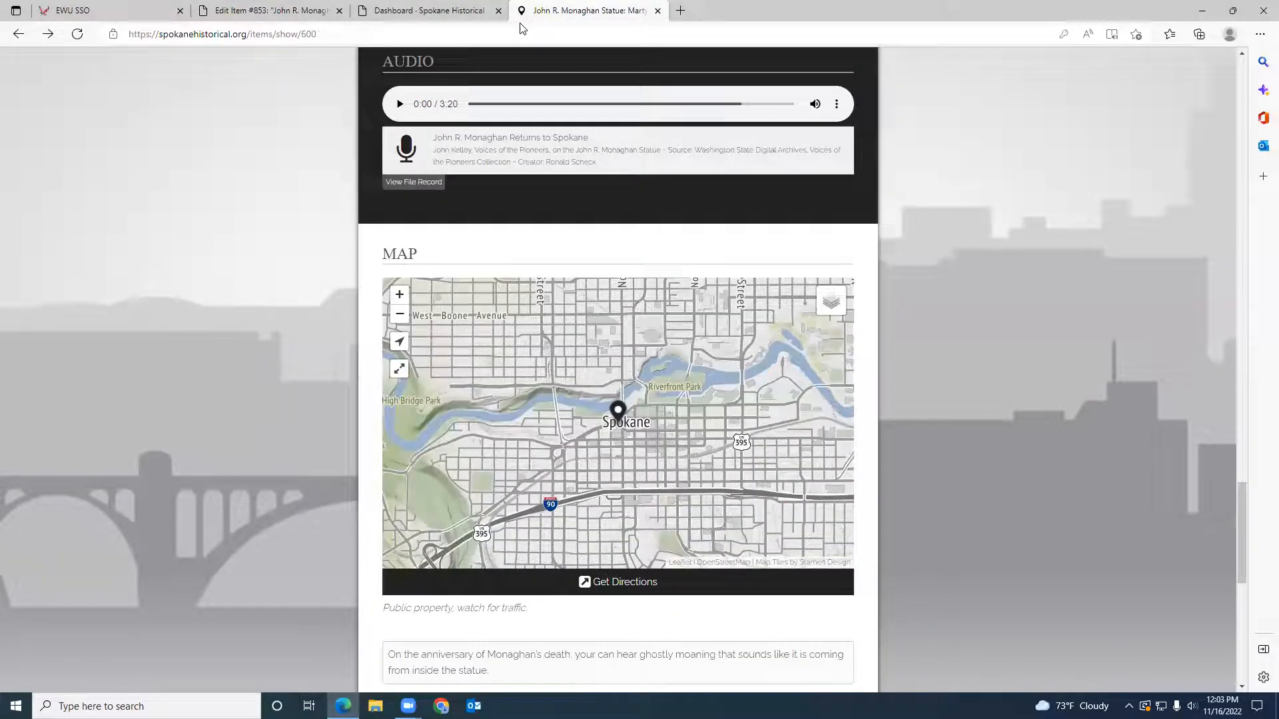
{"action": "left_click", "coordinate": [657, 11]}
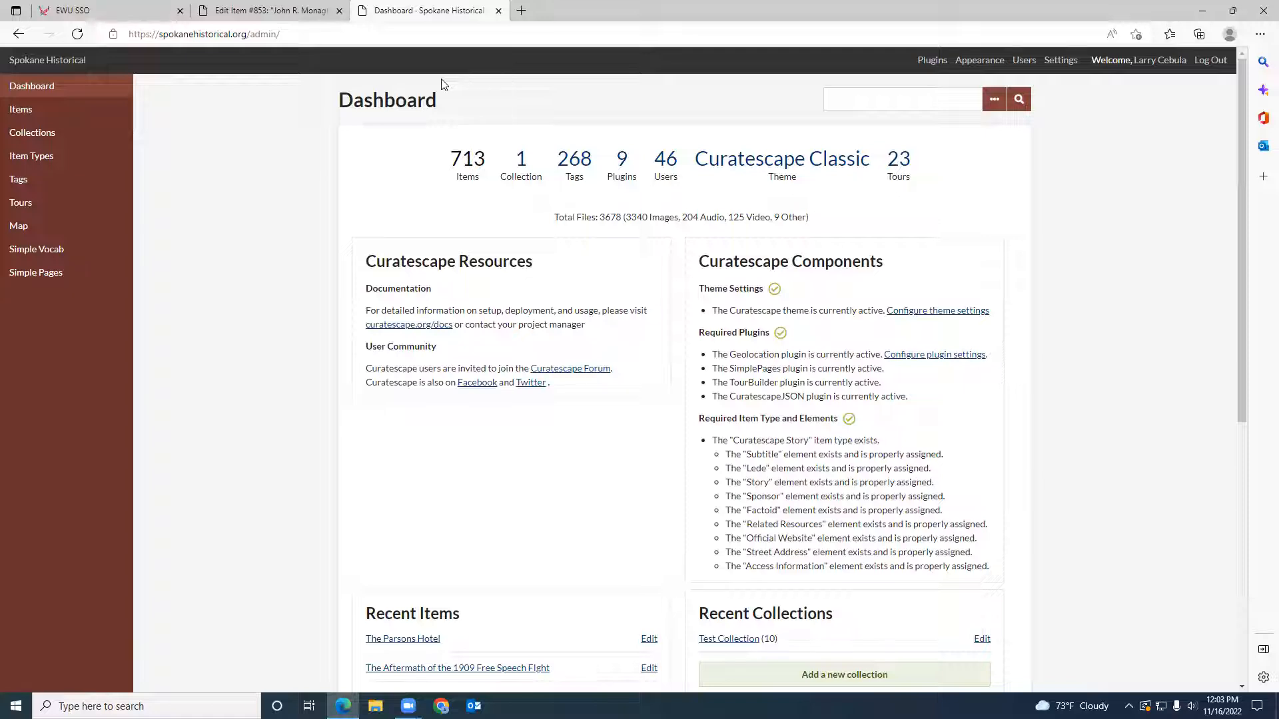
- Add a new blank, untitled item to the site's items and open it for editing
{"action": "left_click", "coordinate": [26, 115]}
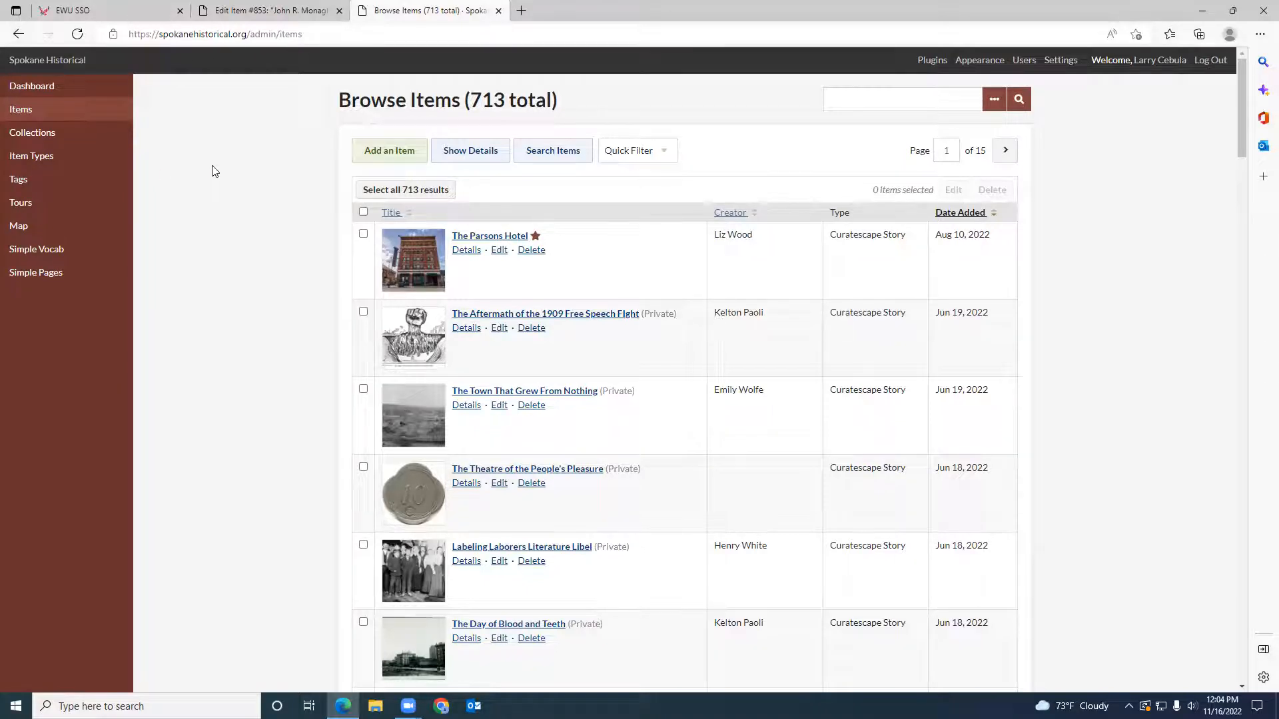
{"action": "left_click", "coordinate": [392, 157]}
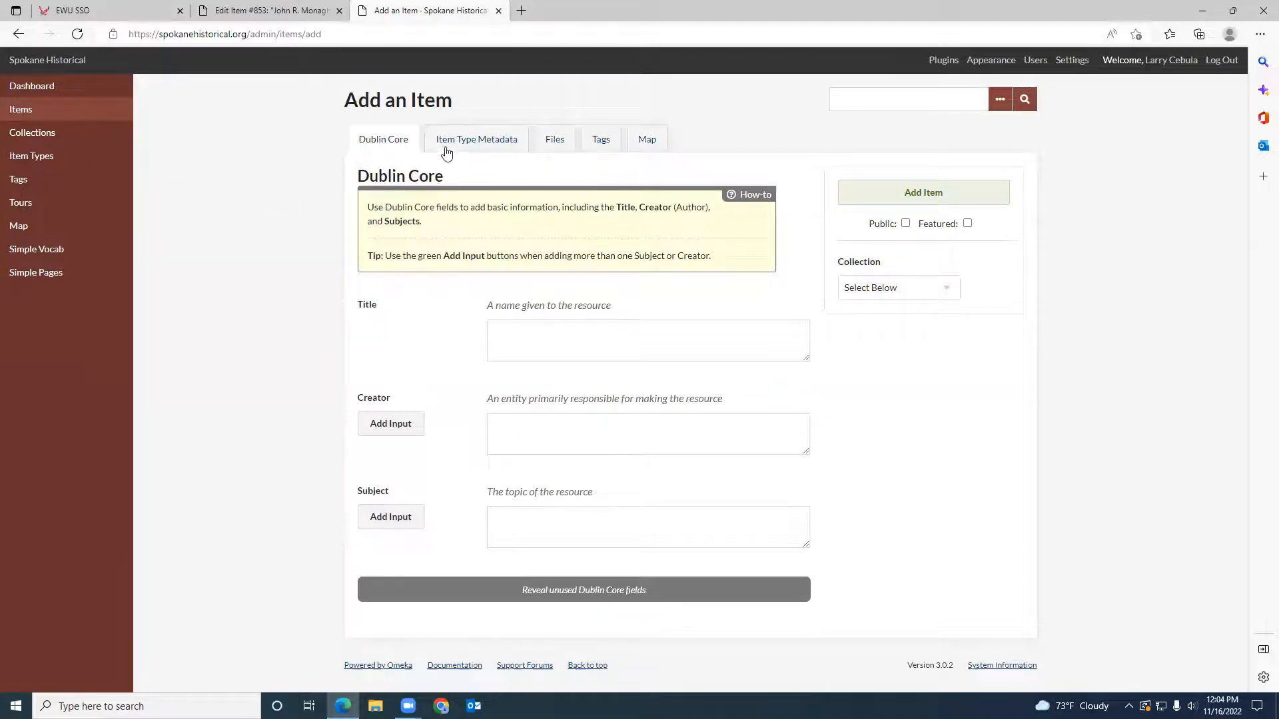
{"action": "left_click", "coordinate": [905, 192]}
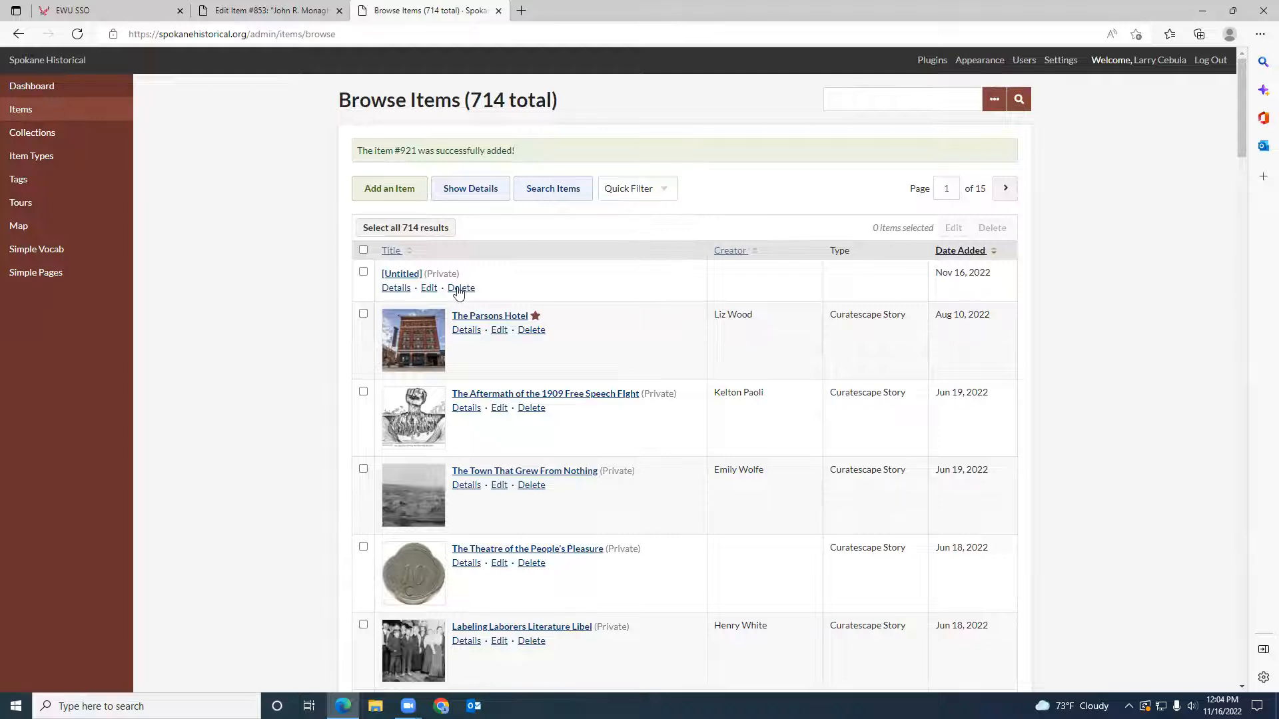
{"action": "left_click", "coordinate": [429, 289]}
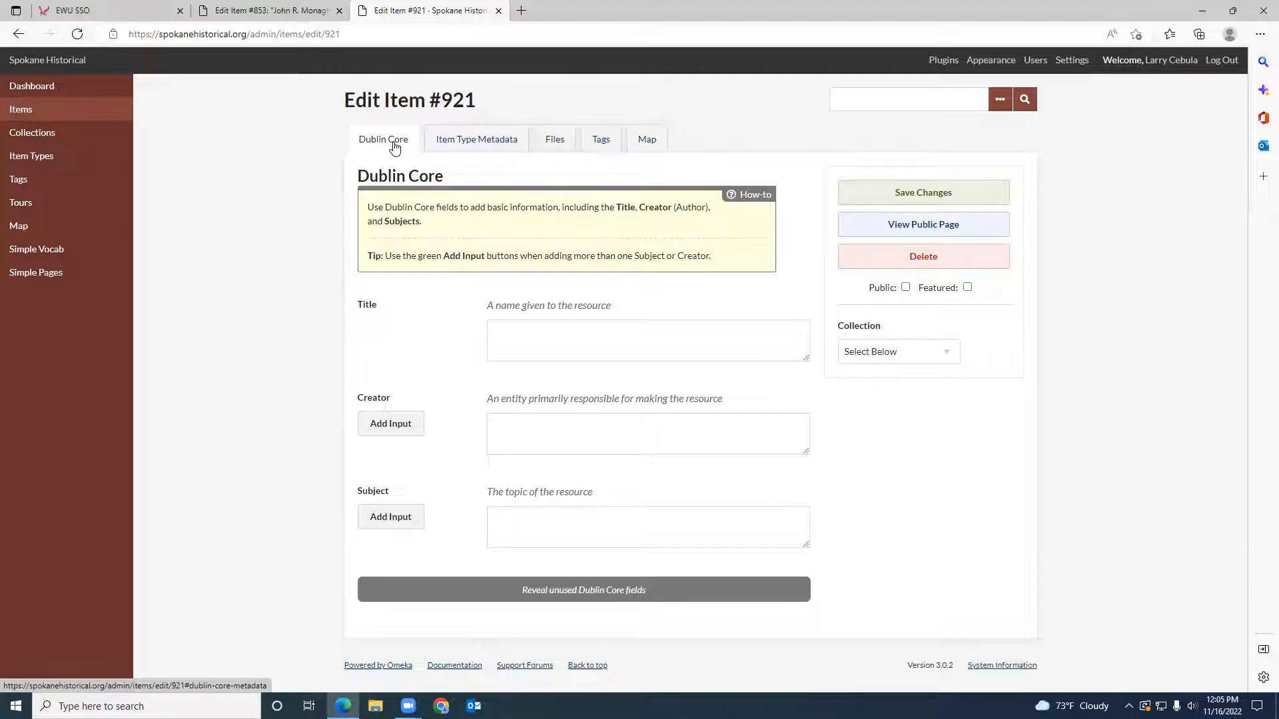
- Close the blank item's page and examine the Title, Creator and Subject fields of the existing Monaghan statue item
{"action": "left_click", "coordinate": [498, 11]}
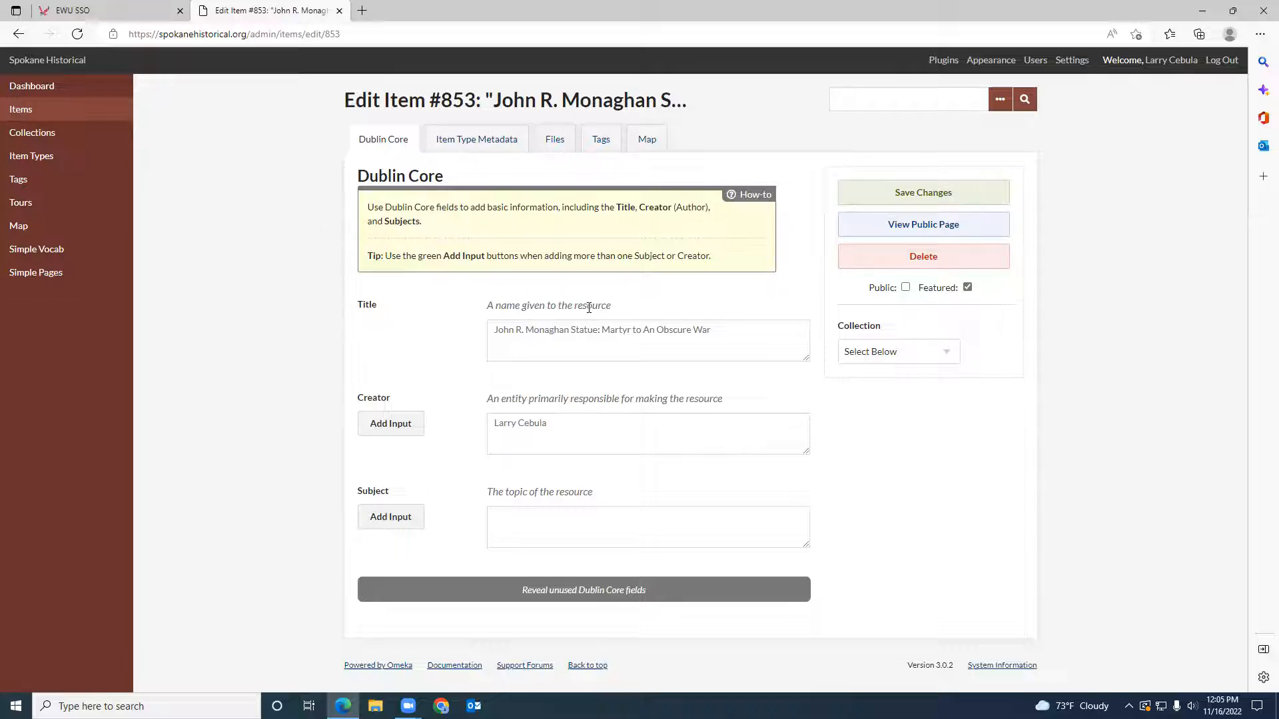
{"action": "left_click", "coordinate": [578, 335]}
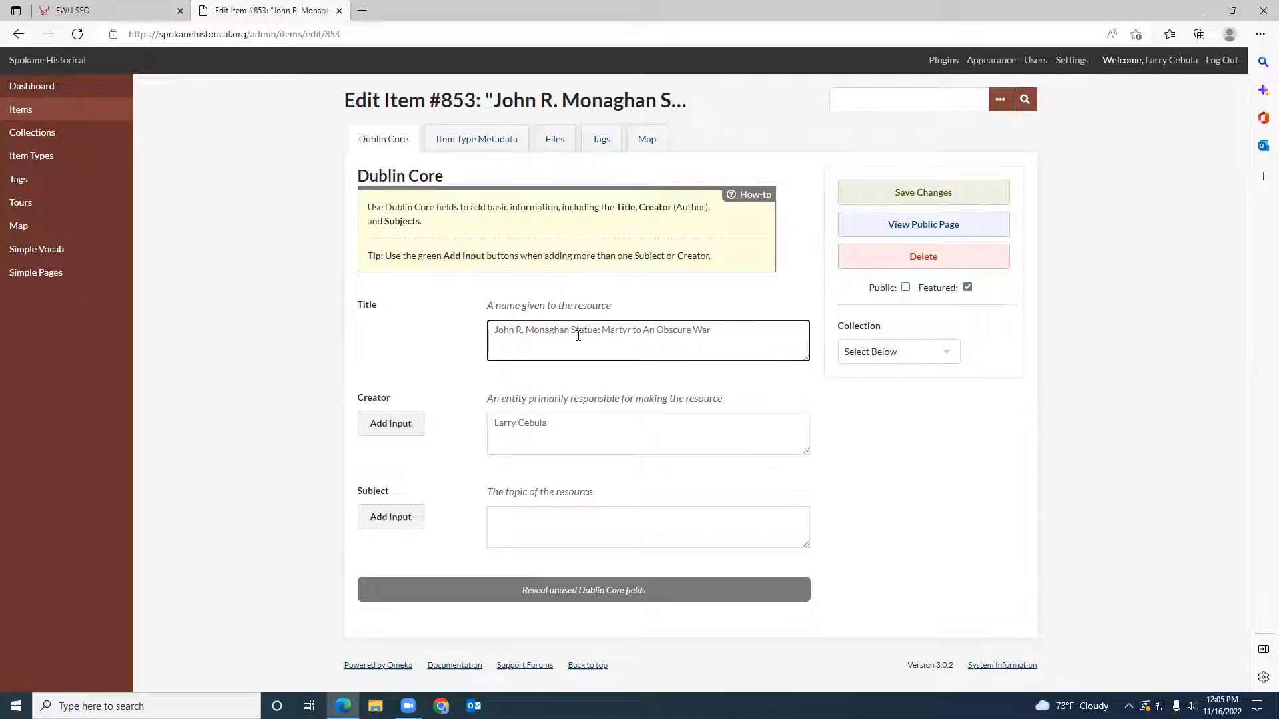
{"action": "left_click", "coordinate": [533, 430]}
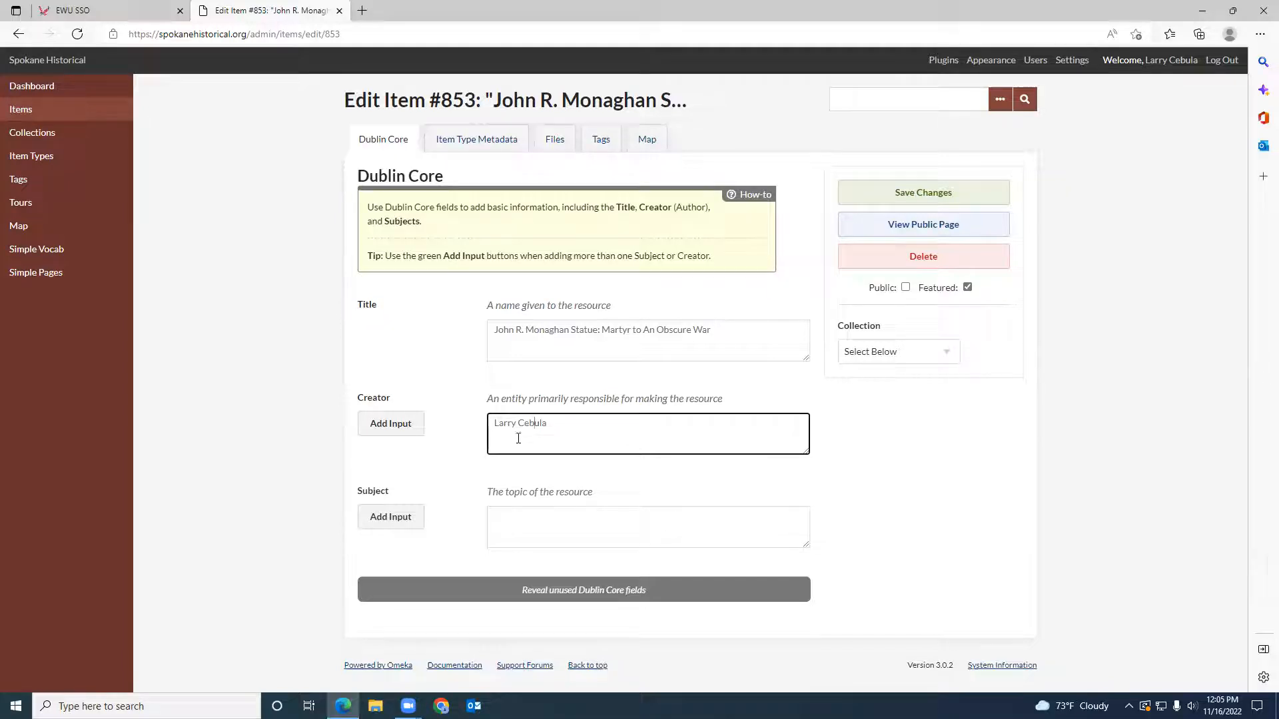
{"action": "left_click", "coordinate": [531, 521]}
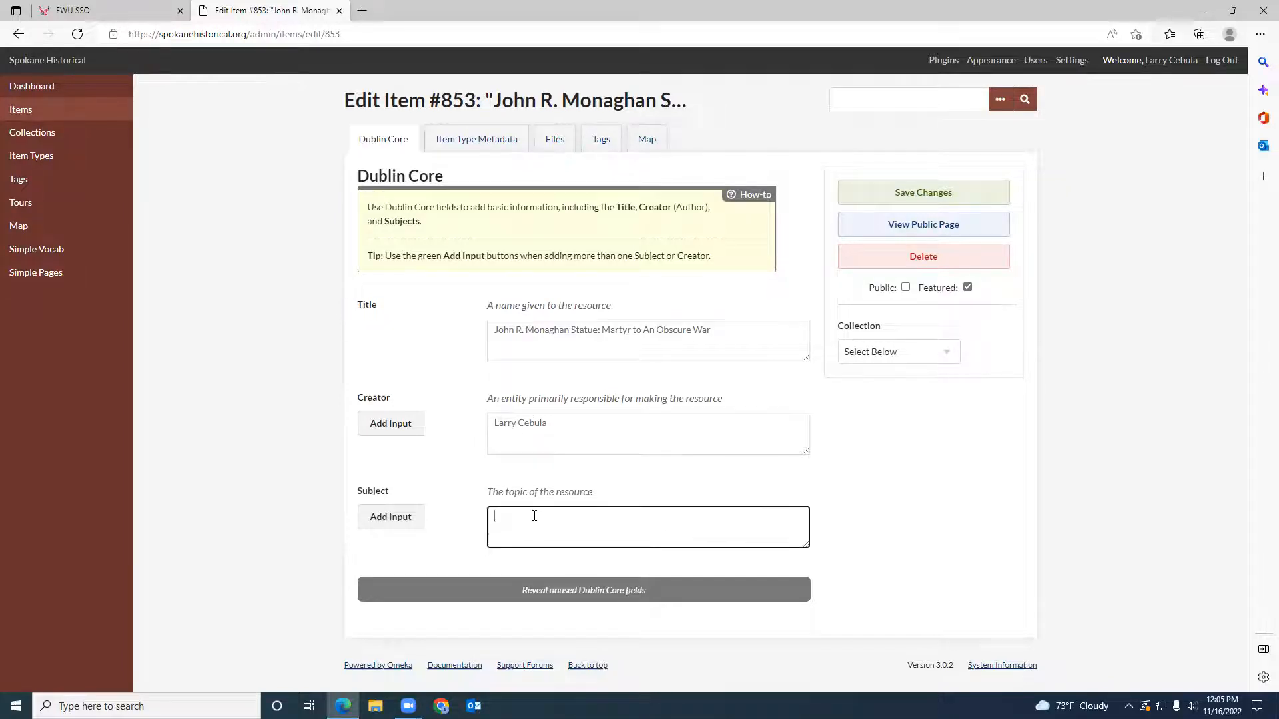
{"action": "left_click", "coordinate": [556, 337]}
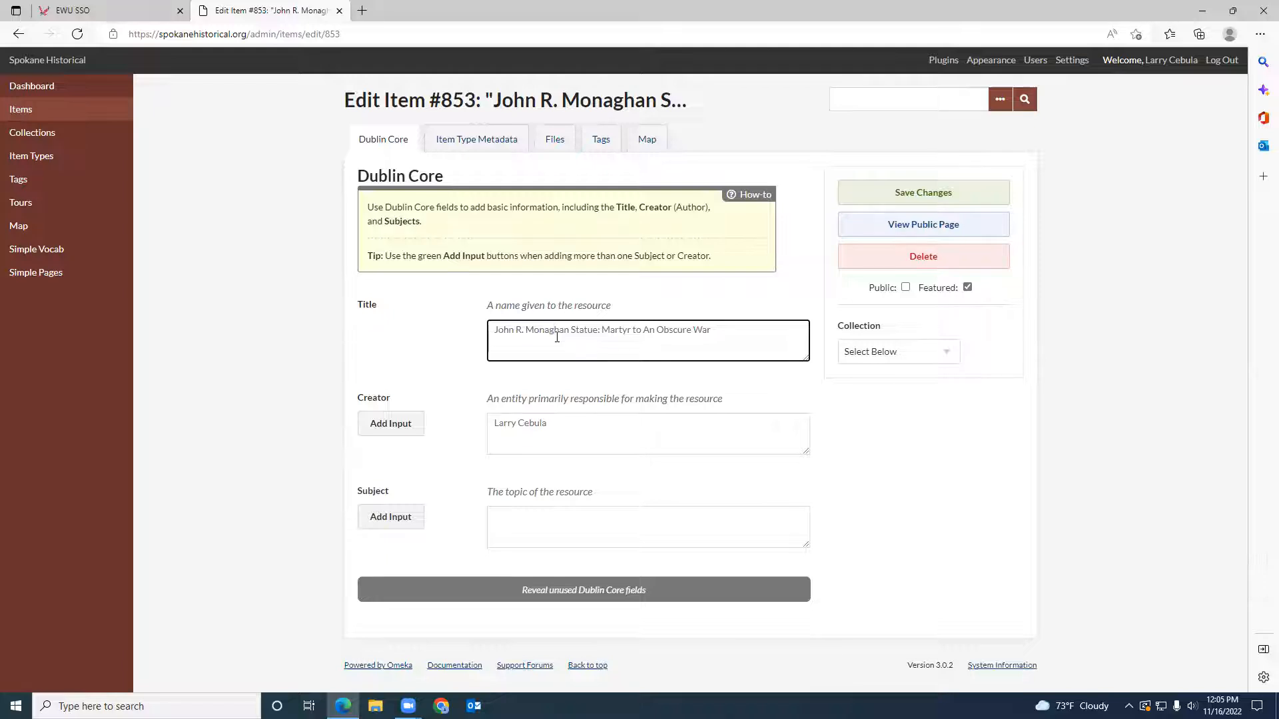
{"action": "left_click", "coordinate": [543, 424]}
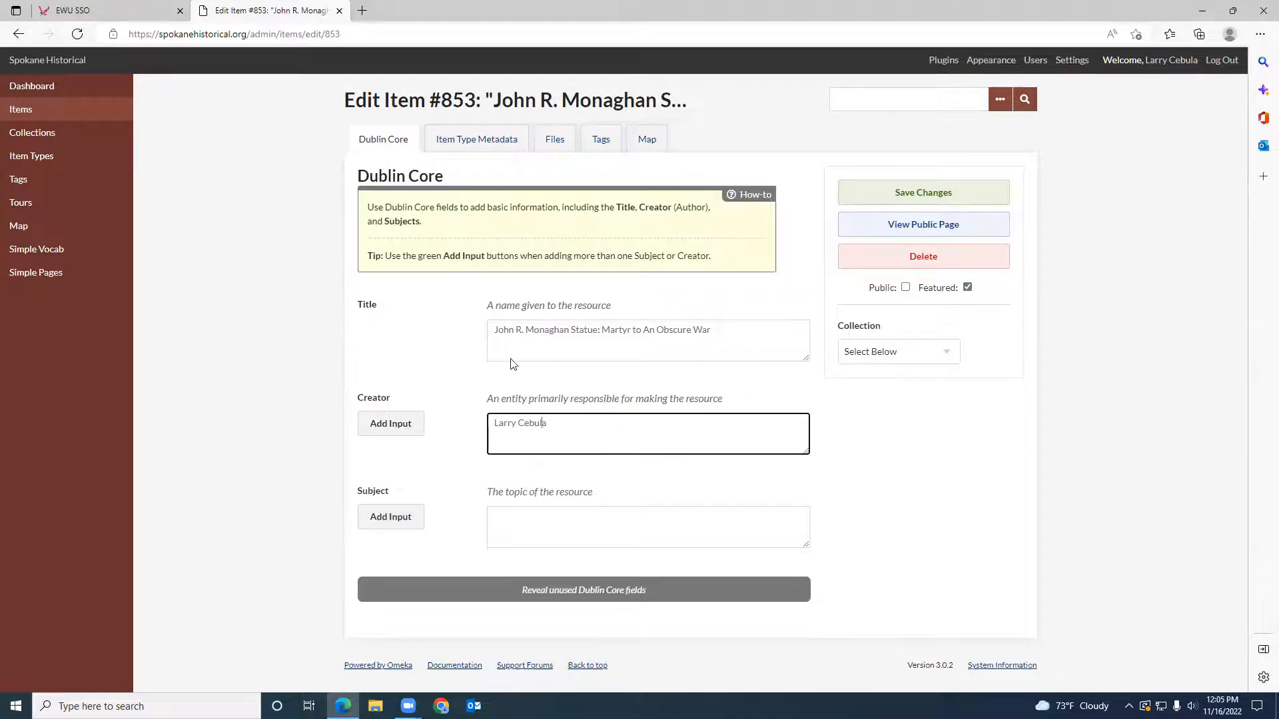
- Open the Monaghan statue item's Item Type Metadata and check its Item Type selection
{"action": "left_click", "coordinate": [484, 148]}
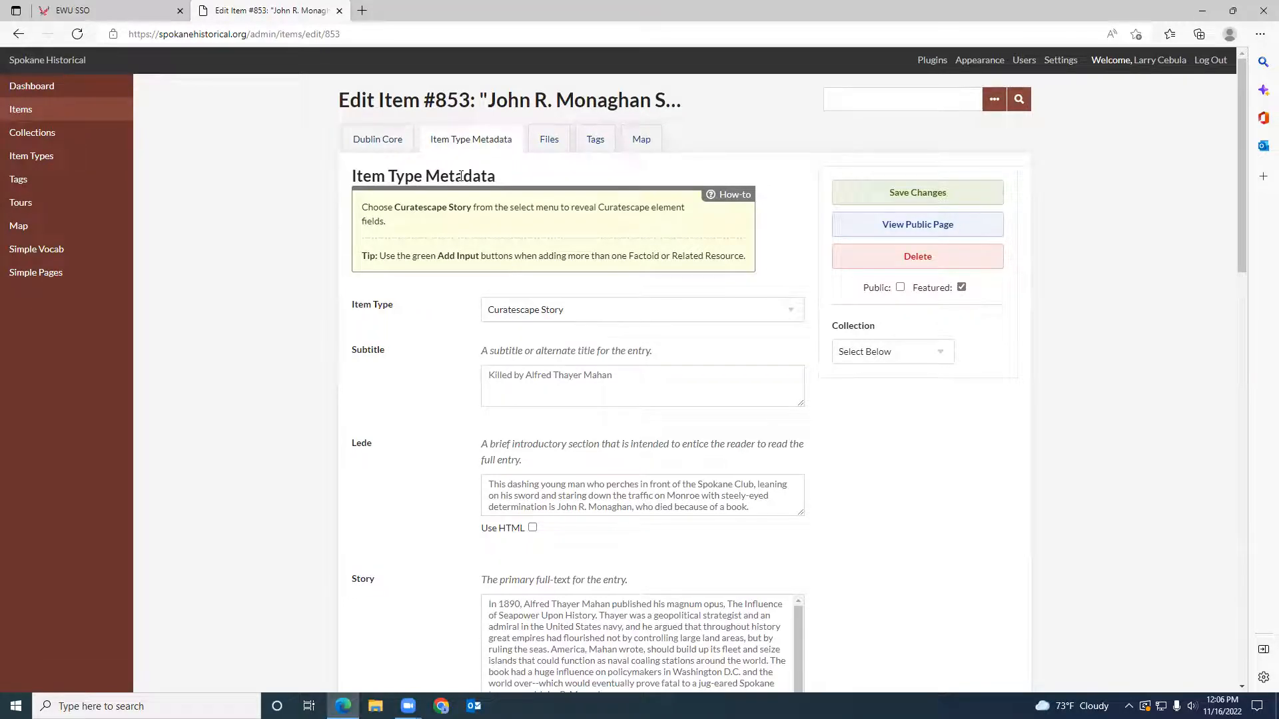
{"action": "left_click", "coordinate": [792, 313]}
{"action": "left_click", "coordinate": [793, 316]}
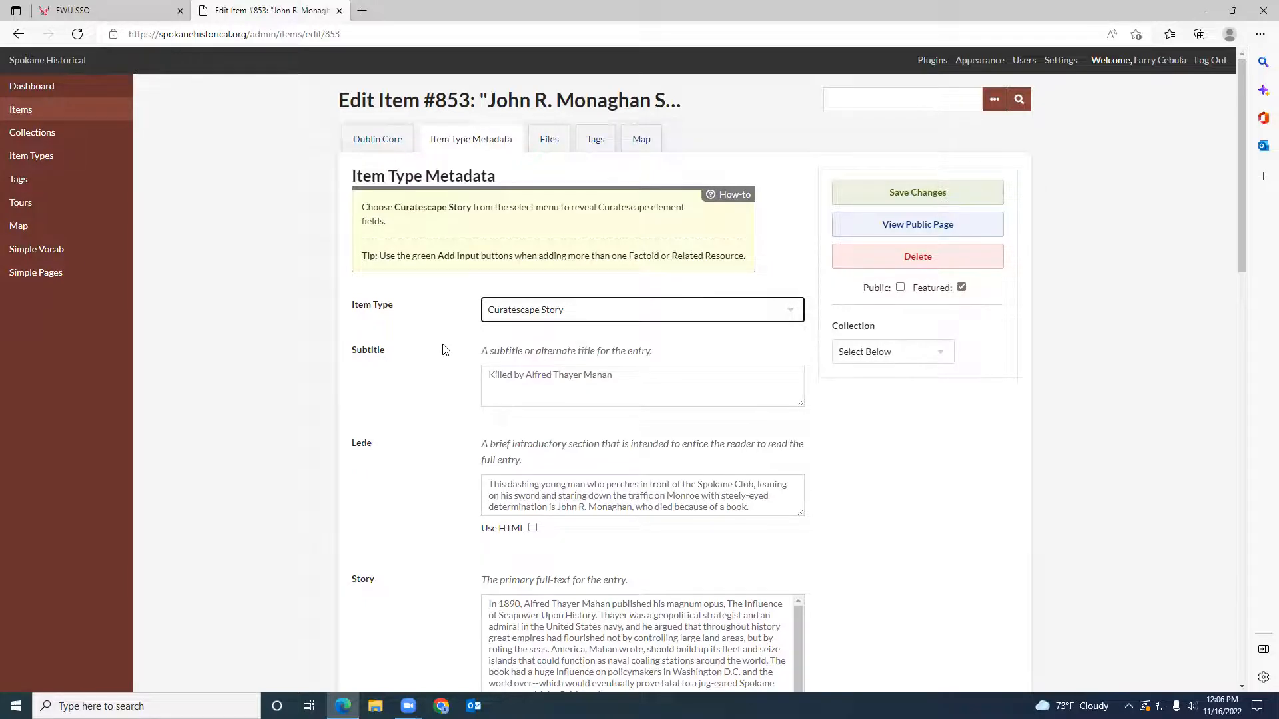
- Examine the Subtitle, Lede and Story fields in the Monaghan statue item's type metadata
{"action": "scroll", "coordinate": [444, 349], "scroll_direction": "down", "scroll_amount": 1}
{"action": "left_click", "coordinate": [583, 279]}
{"action": "left_click", "coordinate": [586, 397]}
{"action": "scroll", "coordinate": [589, 397], "scroll_direction": "down", "scroll_amount": 1}
{"action": "left_click", "coordinate": [599, 426]}
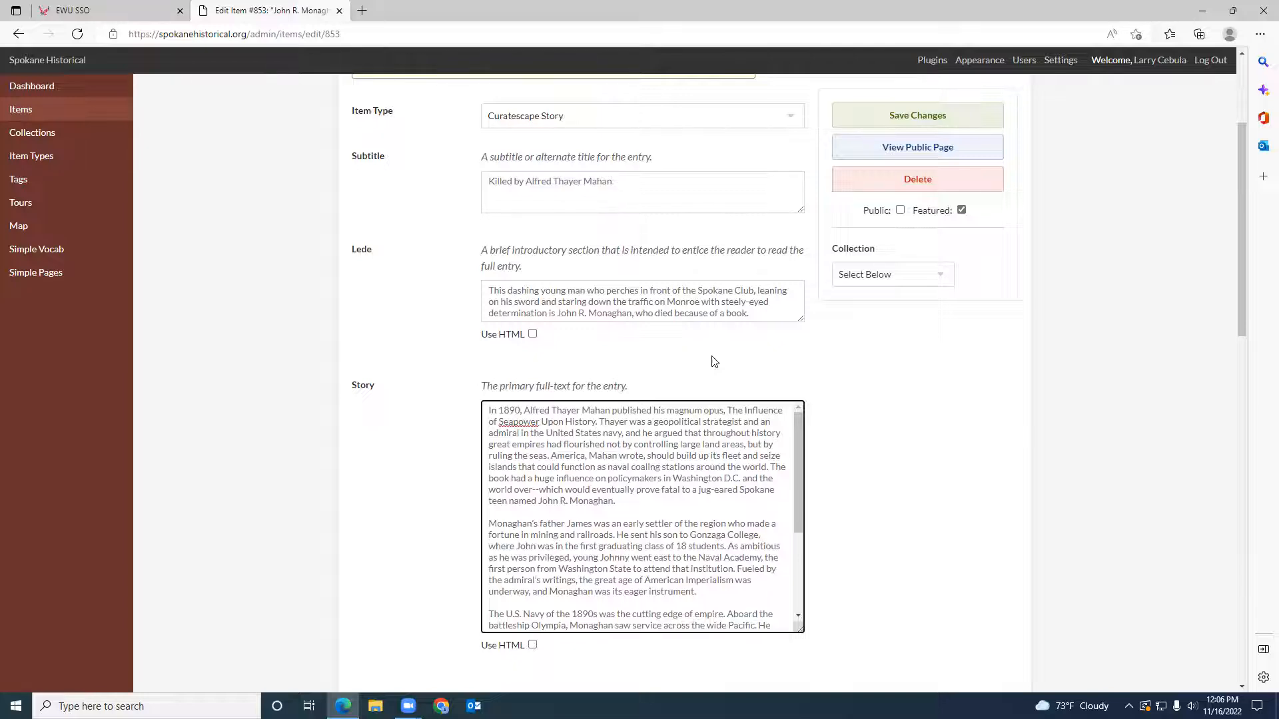
{"action": "scroll", "coordinate": [711, 358], "scroll_direction": "up", "scroll_amount": 2}
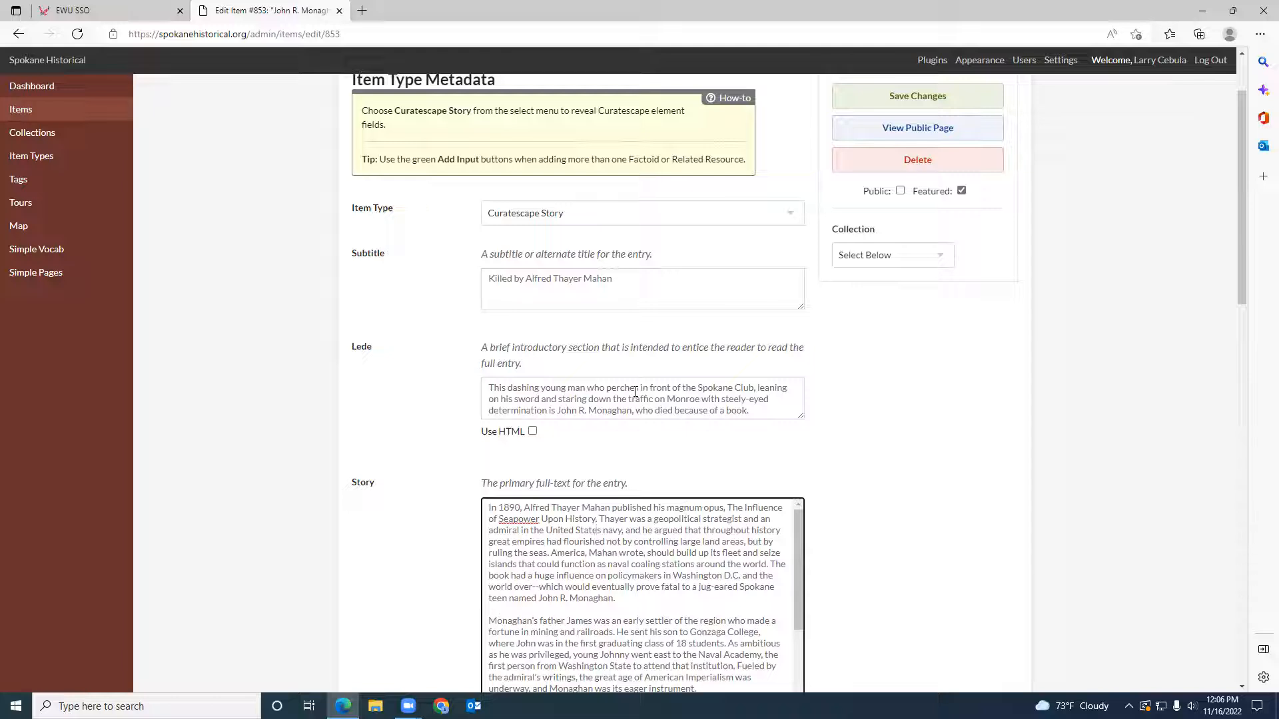
{"action": "scroll", "coordinate": [636, 393], "scroll_direction": "down", "scroll_amount": 2}
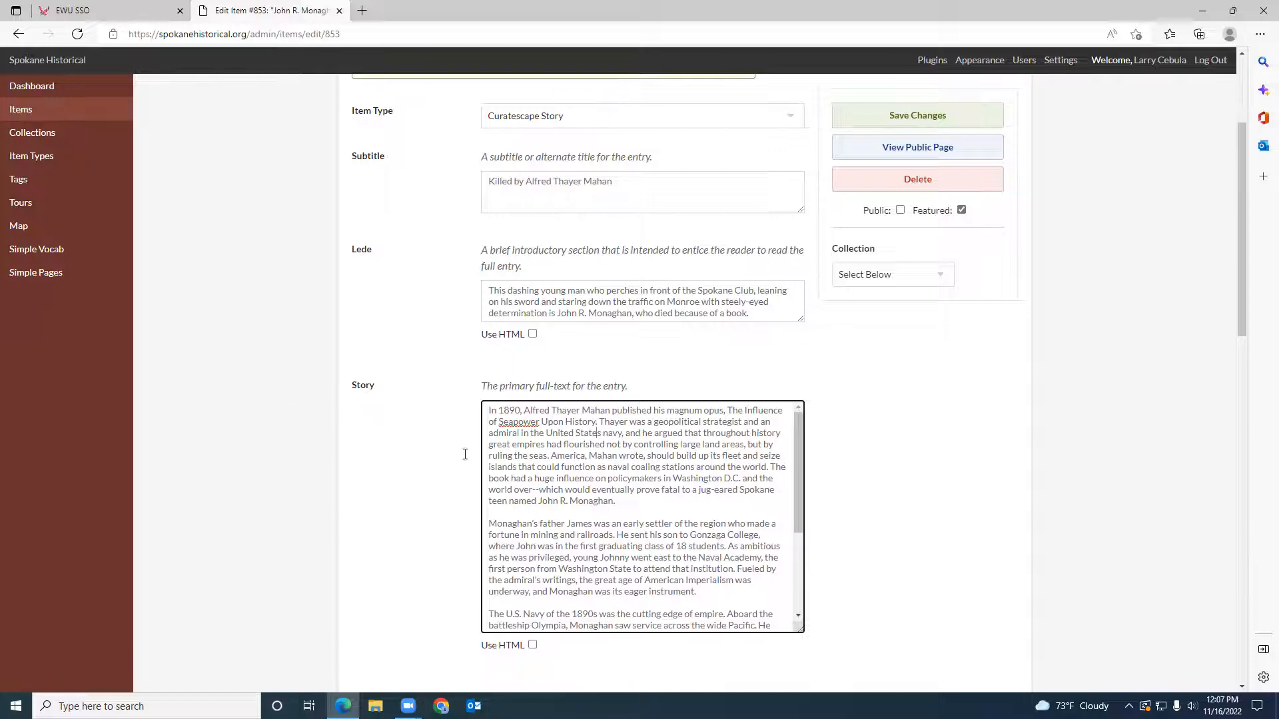
{"action": "scroll", "coordinate": [503, 375], "scroll_direction": "up", "scroll_amount": 2}
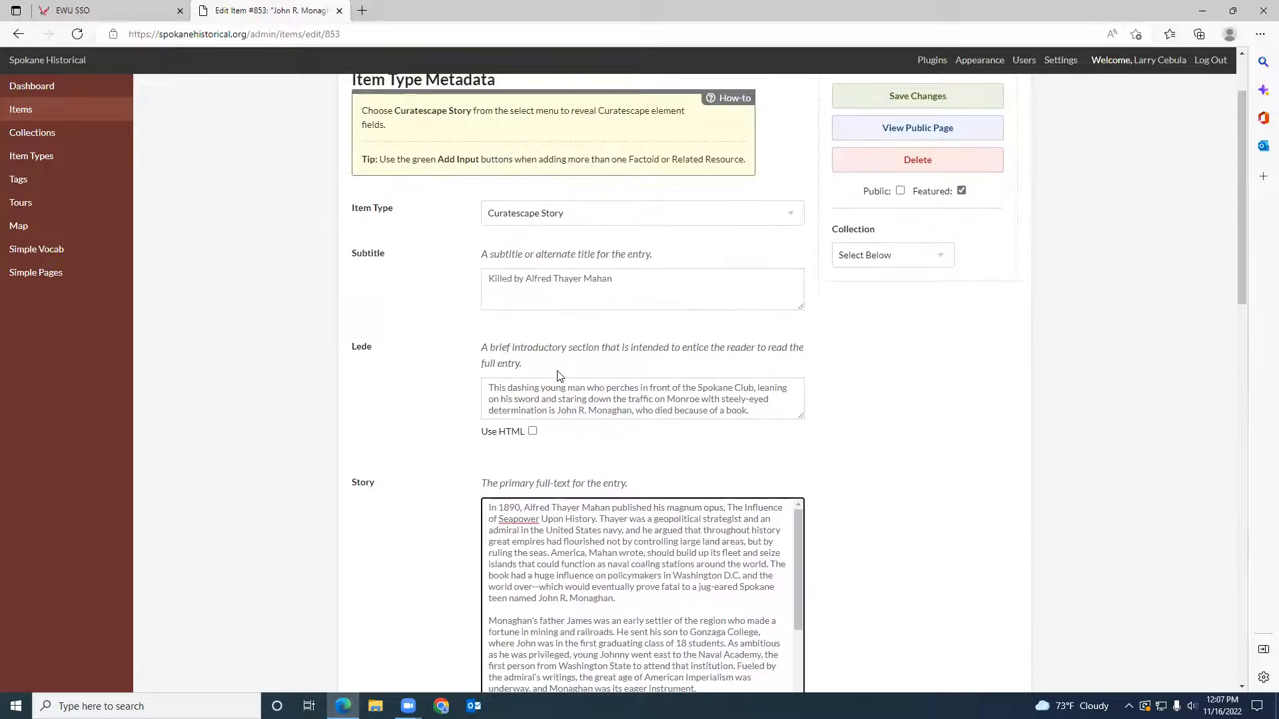
- Review the Monaghan statue item's Subtitle, Lede and Story text and examine its Sponsor and Factoid fields
{"action": "left_click", "coordinate": [618, 293]}
{"action": "left_click_drag", "start_coordinate": [593, 397], "coordinate": [599, 395]}
{"action": "scroll", "coordinate": [596, 400], "scroll_direction": "down", "scroll_amount": 3}
{"action": "left_click", "coordinate": [595, 404]}
{"action": "scroll", "coordinate": [595, 403], "scroll_direction": "down", "scroll_amount": 3}
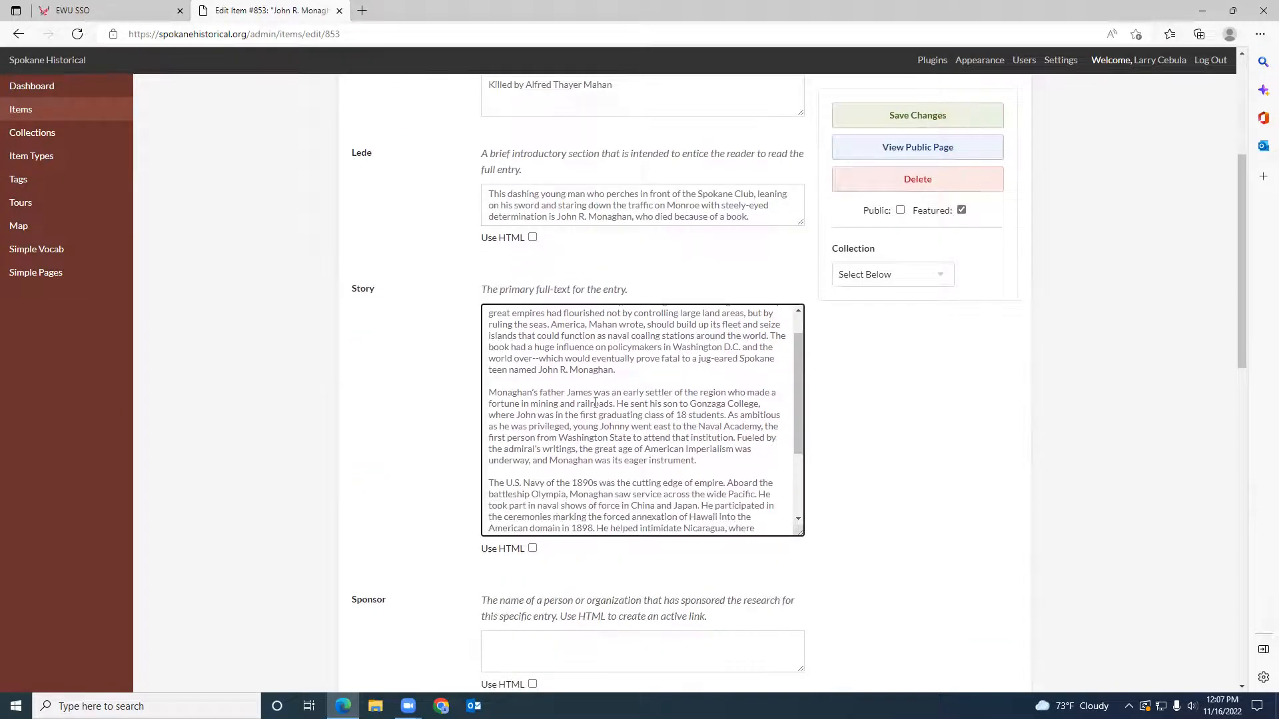
{"action": "scroll", "coordinate": [857, 504], "scroll_direction": "down", "scroll_amount": 4}
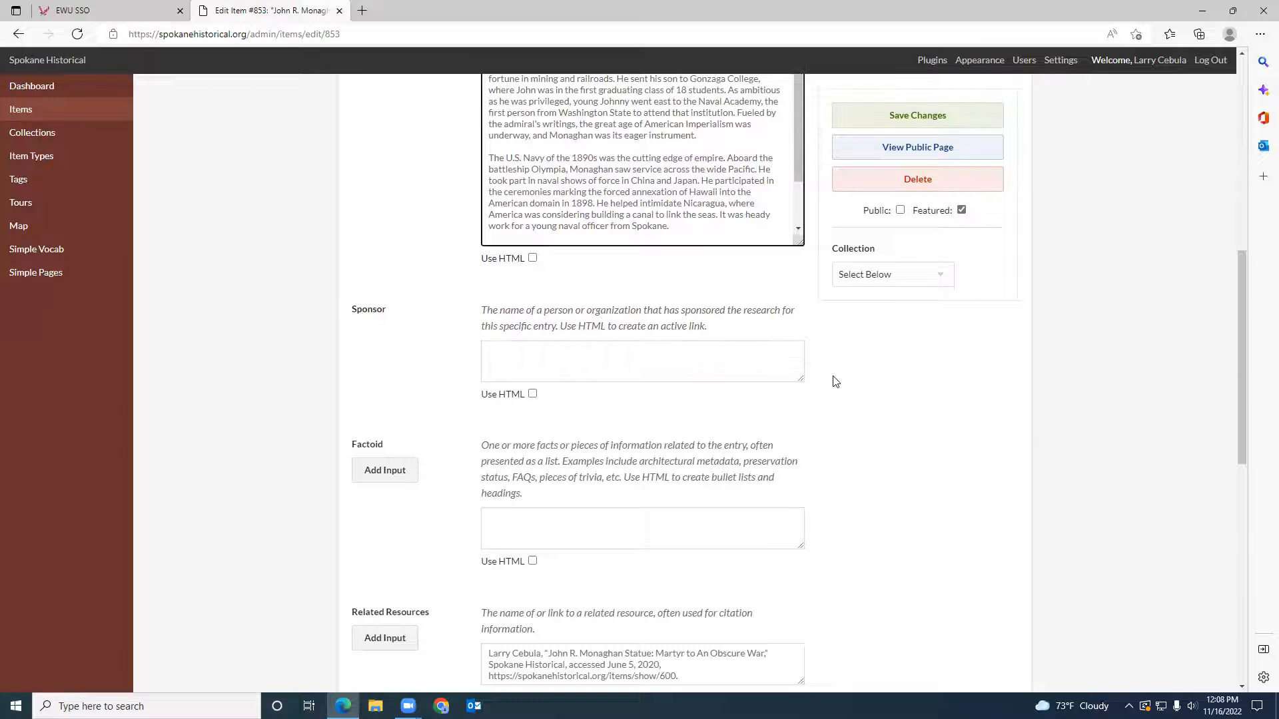
{"action": "scroll", "coordinate": [835, 381], "scroll_direction": "down", "scroll_amount": 1}
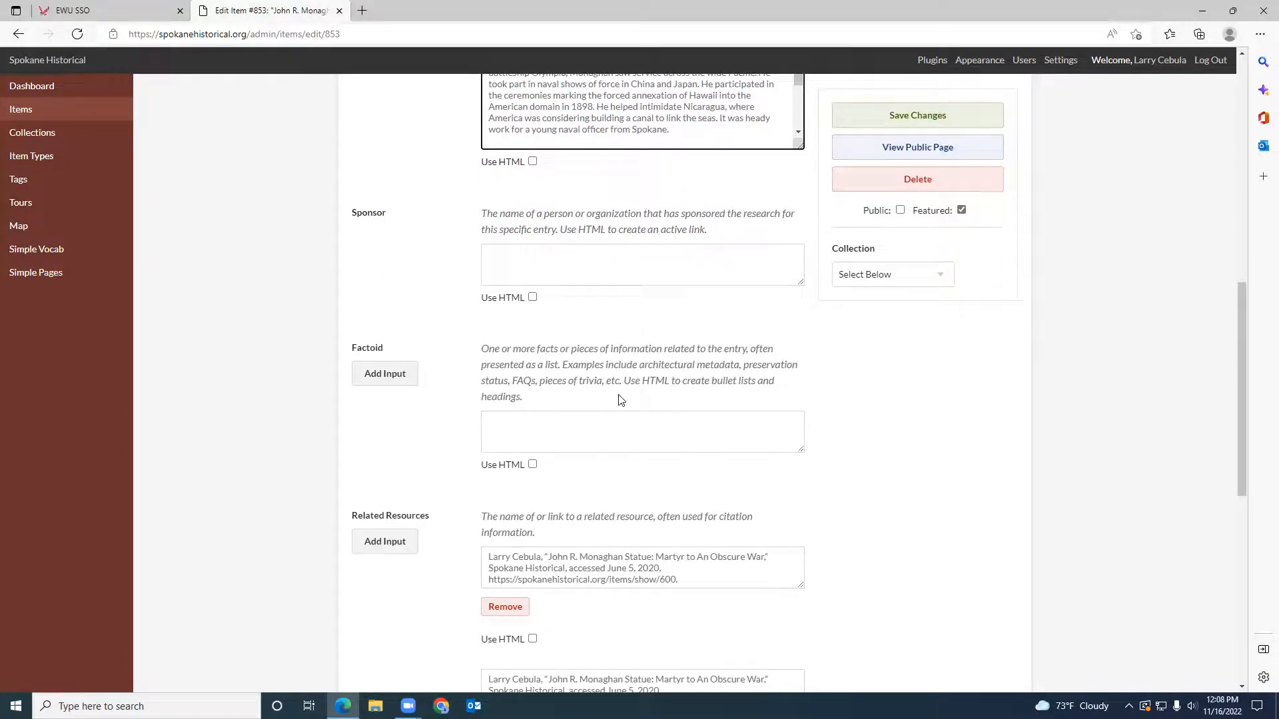
{"action": "scroll", "coordinate": [620, 398], "scroll_direction": "down", "scroll_amount": 2}
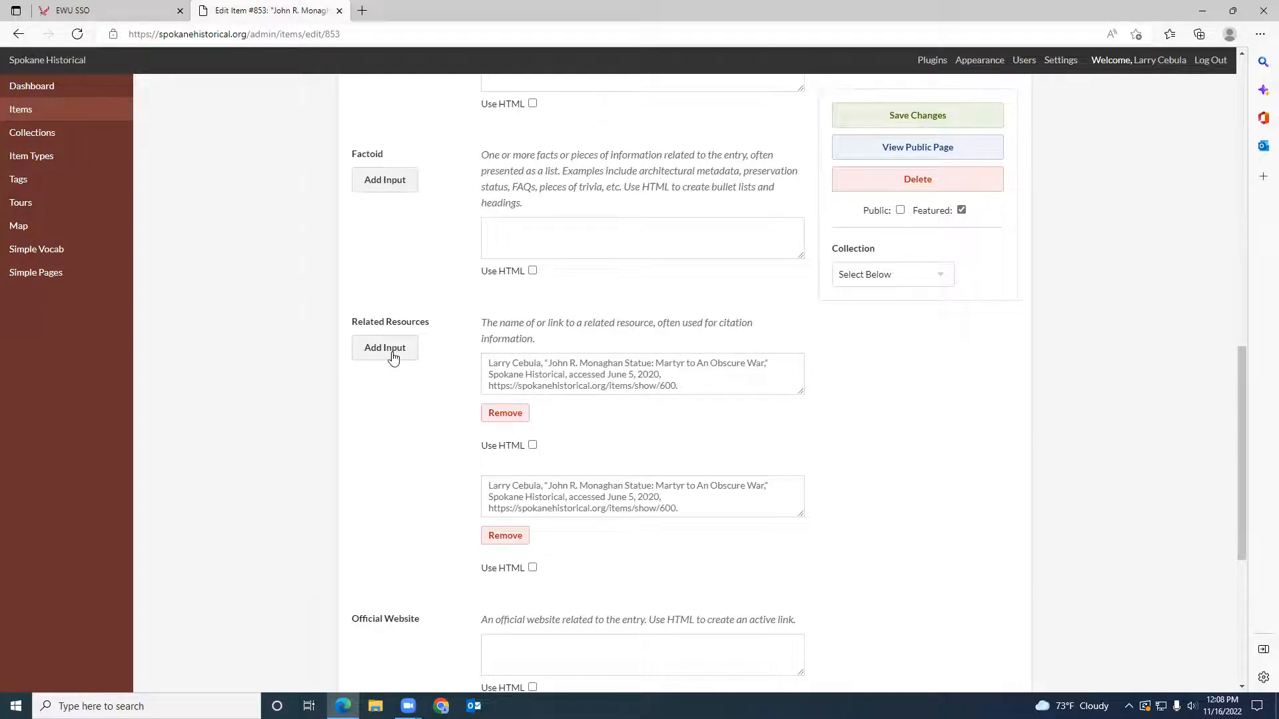
- Check the two citations under the item's Related Resources and add another blank input for one more resource
{"action": "left_click", "coordinate": [579, 373]}
{"action": "left_click", "coordinate": [588, 494]}
{"action": "left_click_drag", "start_coordinate": [587, 497], "coordinate": [591, 496]}
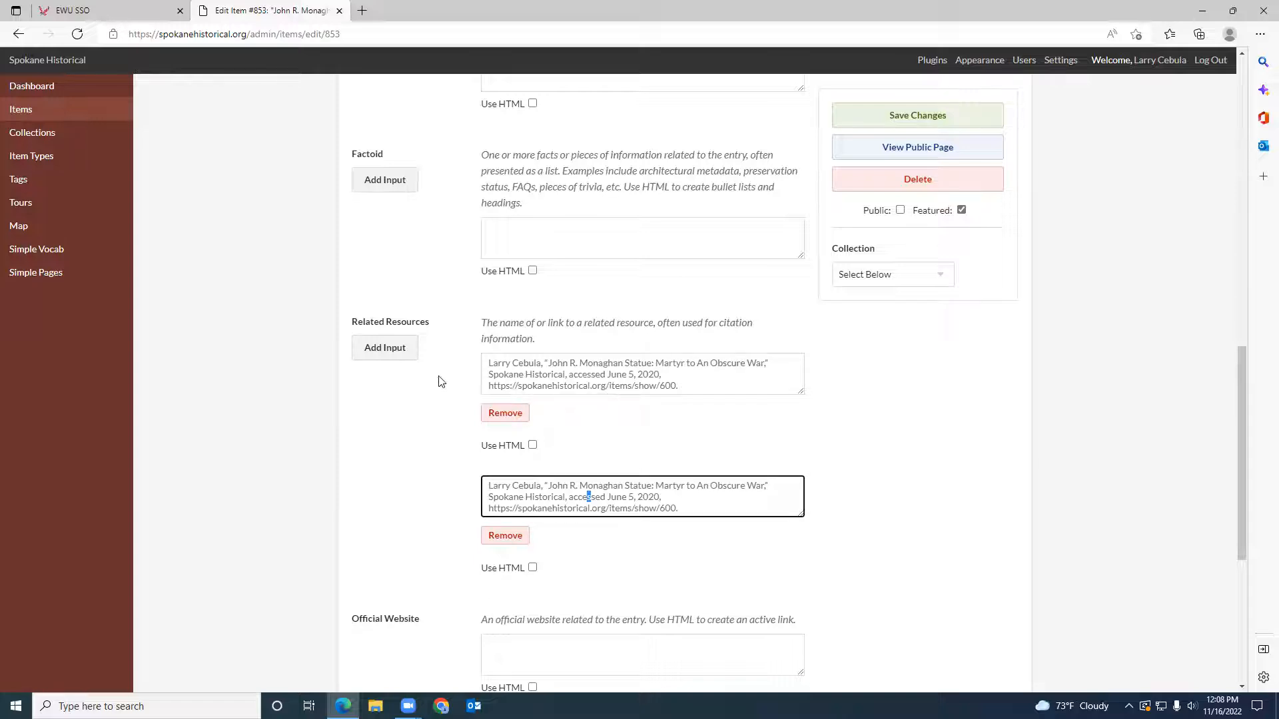
{"action": "left_click", "coordinate": [390, 357]}
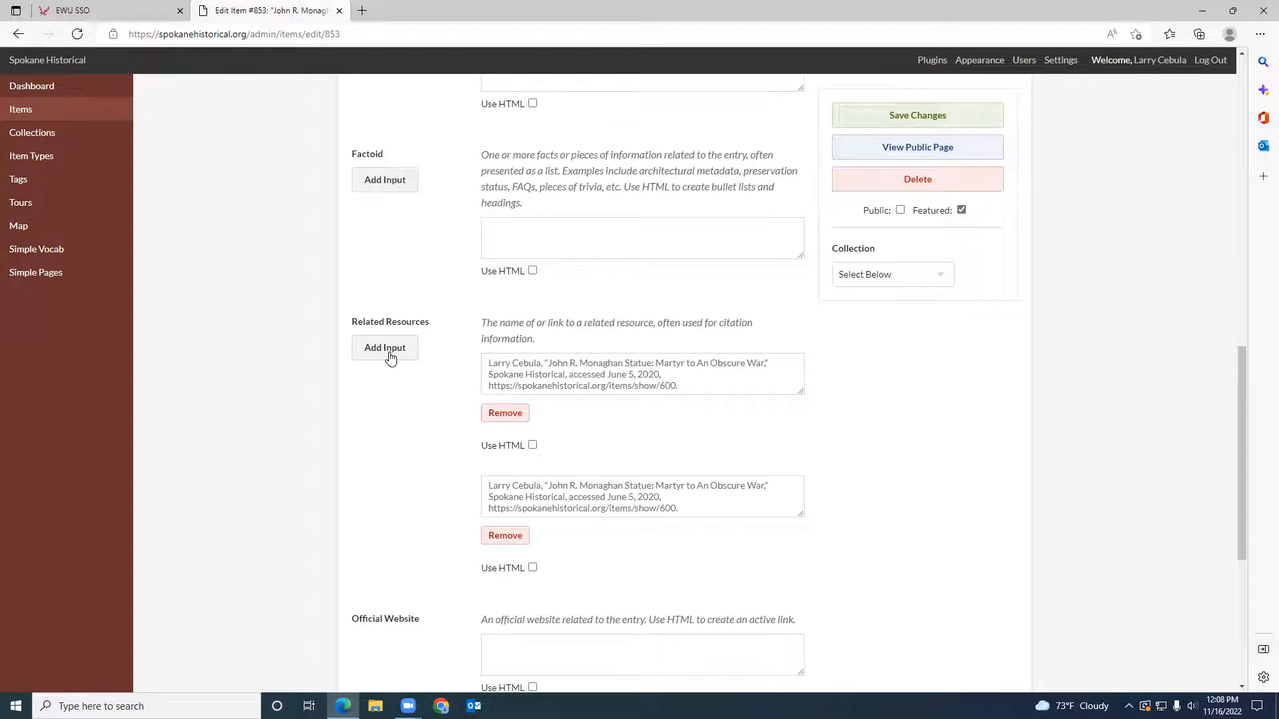
- Examine the item's Official Website, Street Address and Access Information fields
{"action": "scroll", "coordinate": [599, 453], "scroll_direction": "down", "scroll_amount": 3}
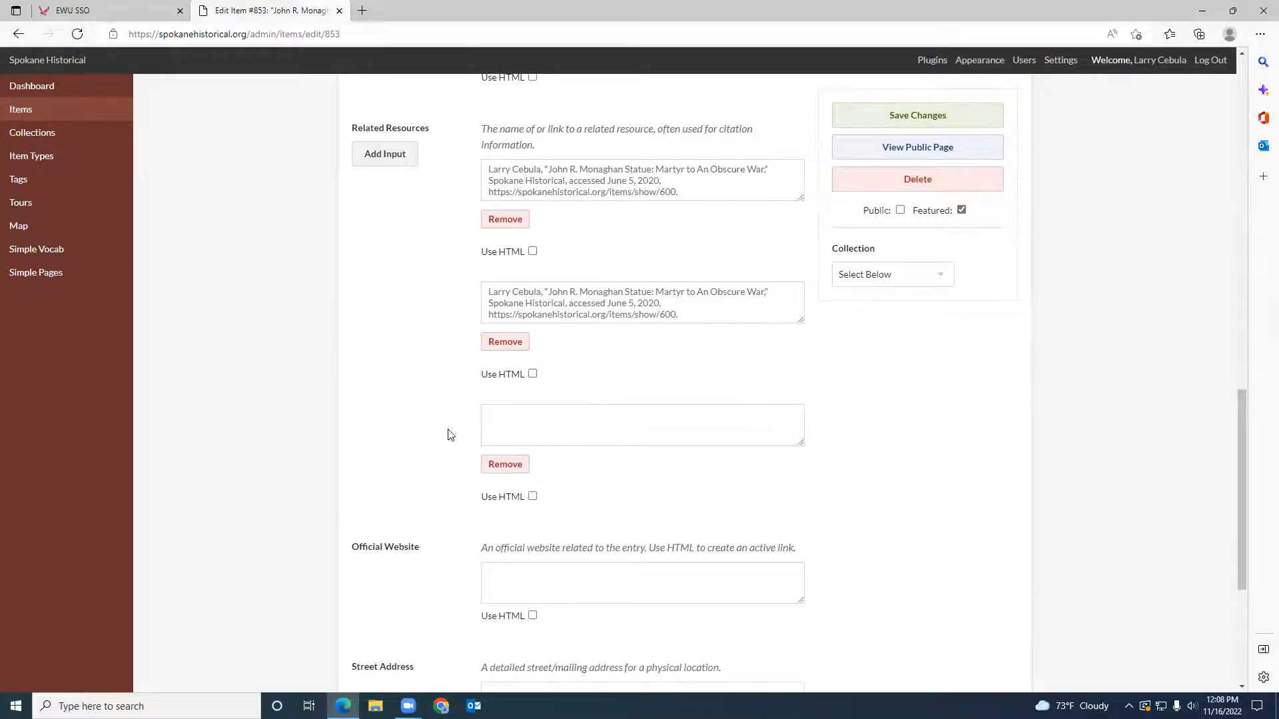
{"action": "scroll", "coordinate": [443, 434], "scroll_direction": "down", "scroll_amount": 2}
{"action": "scroll", "coordinate": [444, 434], "scroll_direction": "down", "scroll_amount": 3}
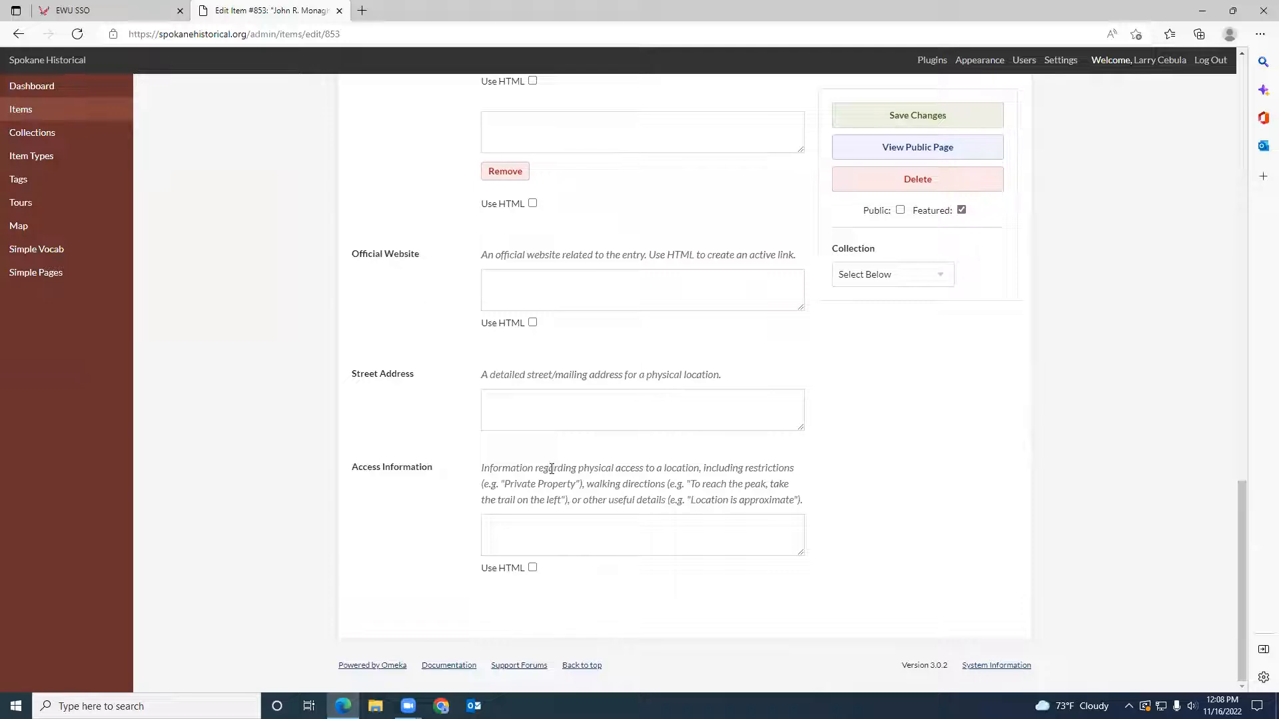
{"action": "left_click", "coordinate": [551, 526]}
{"action": "left_click", "coordinate": [551, 489]}
{"action": "scroll", "coordinate": [545, 528], "scroll_direction": "up", "scroll_amount": 20}
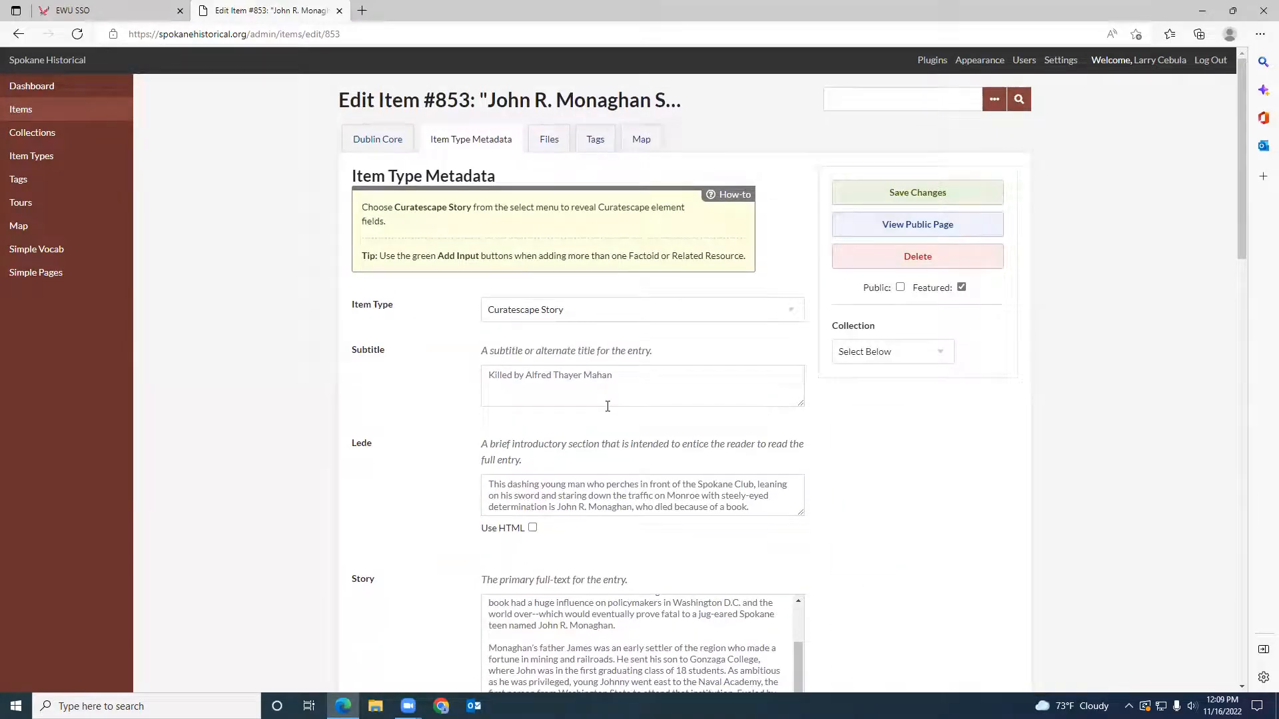
- Open the item's attached files and bring up the manito.jpg record for editing at its Dublin Core fields
{"action": "left_click", "coordinate": [550, 140]}
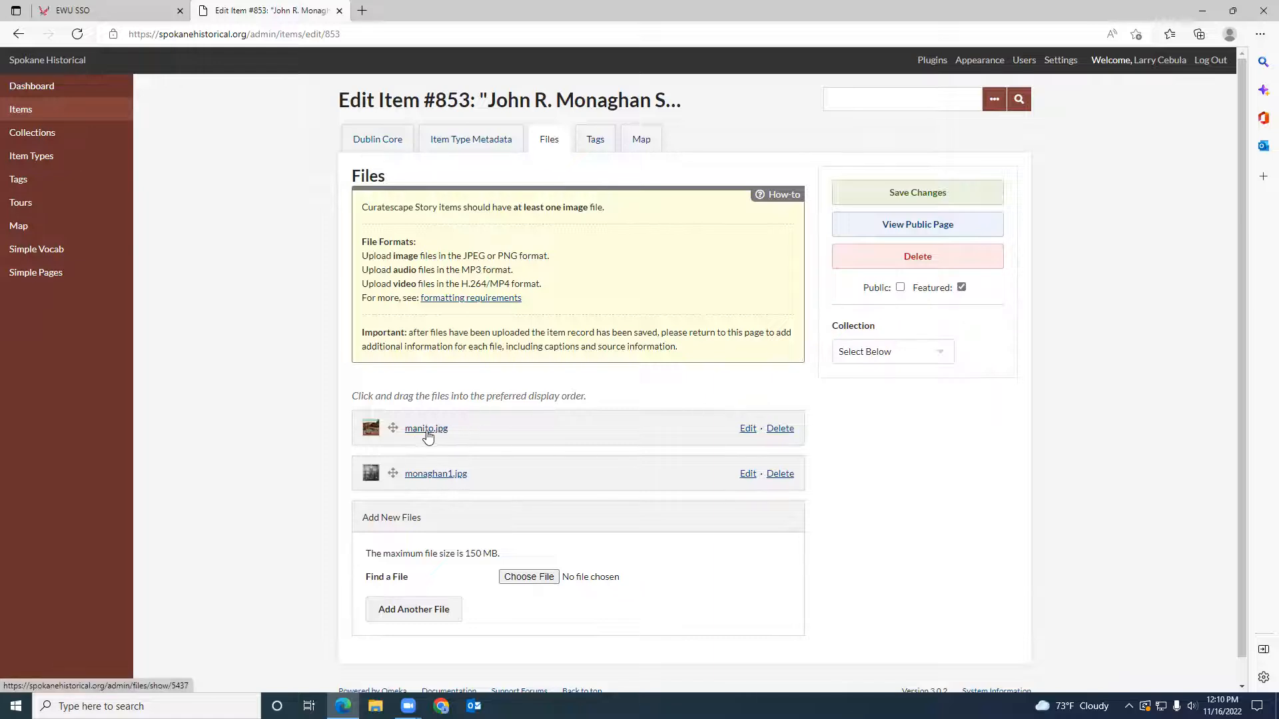
{"action": "left_click", "coordinate": [748, 430]}
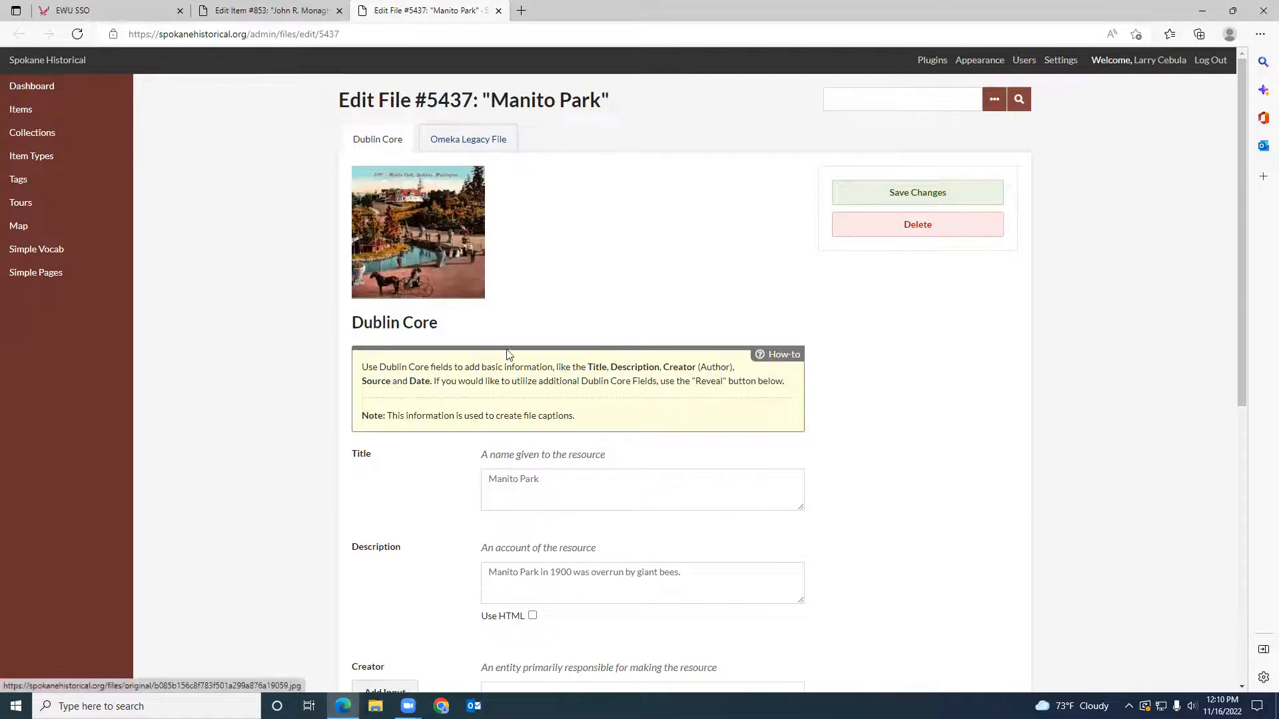
{"action": "scroll", "coordinate": [629, 400], "scroll_direction": "down", "scroll_amount": 1}
{"action": "scroll", "coordinate": [631, 393], "scroll_direction": "down", "scroll_amount": 1}
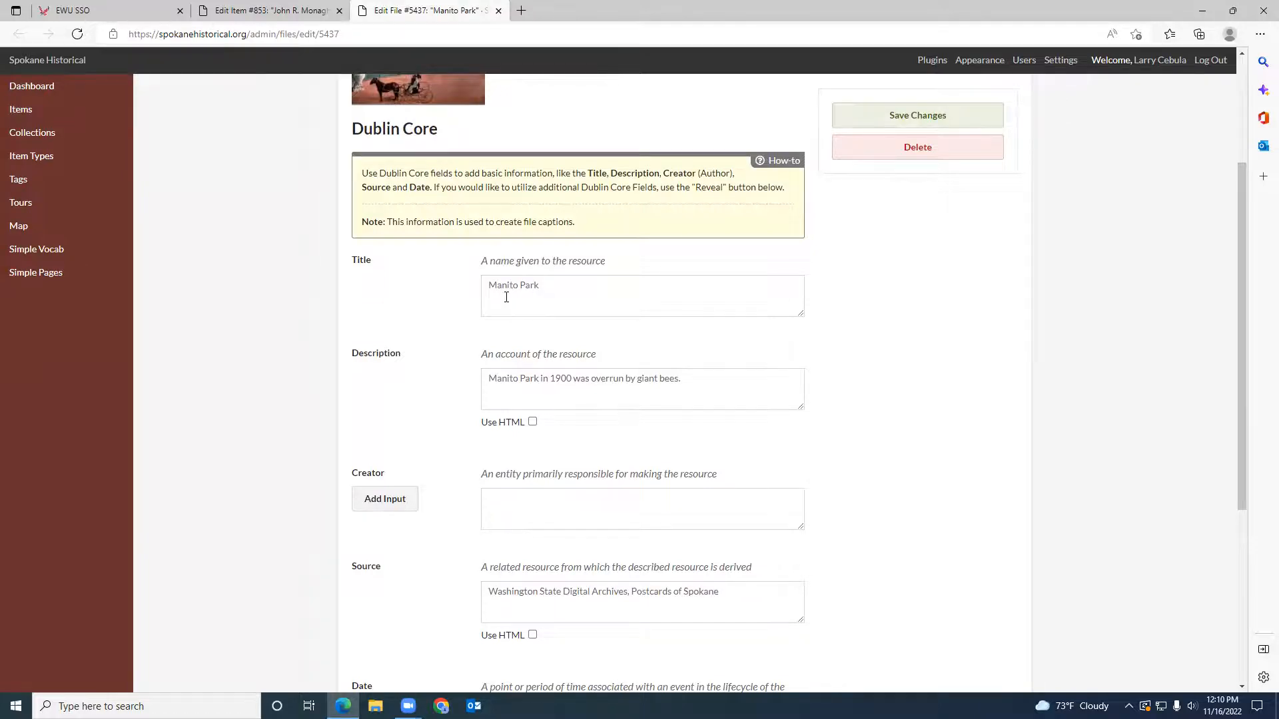
- Examine the Title and Description text that form the Manito Park image's caption
{"action": "left_click", "coordinate": [533, 288]}
{"action": "left_click_drag", "start_coordinate": [533, 288], "coordinate": [484, 292]}
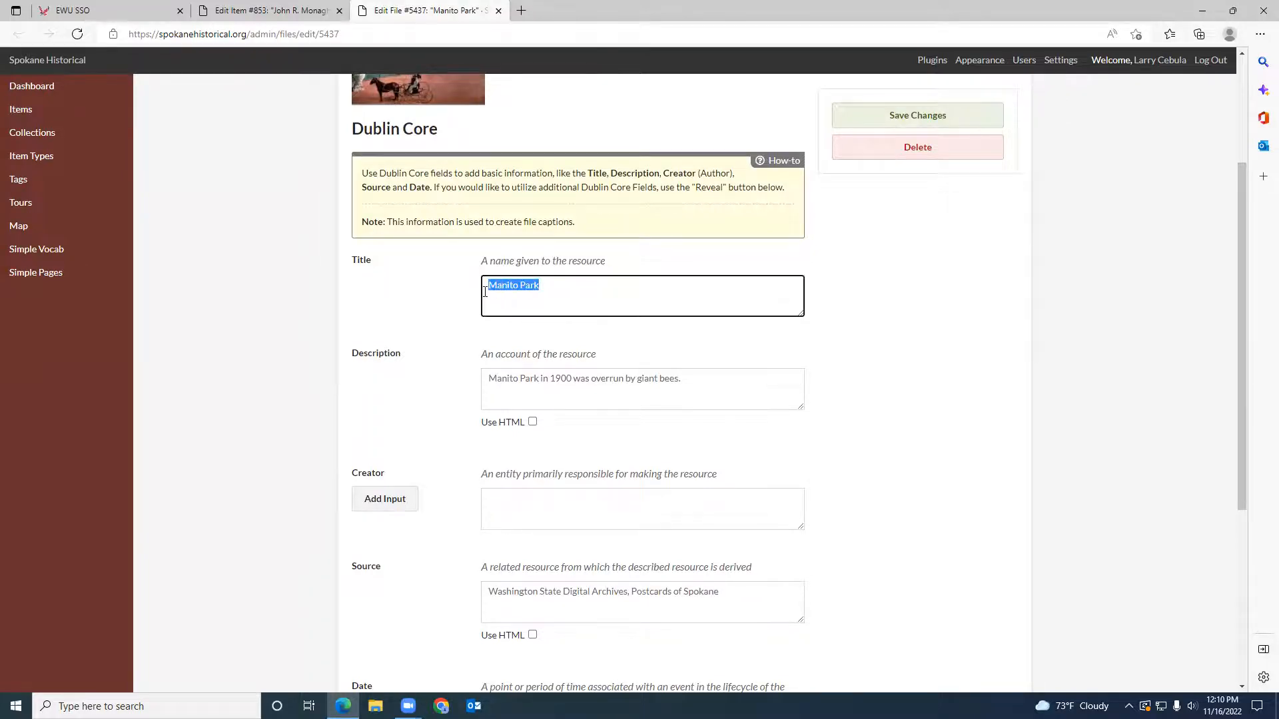
{"action": "left_click", "coordinate": [578, 288]}
{"action": "scroll", "coordinate": [585, 293], "scroll_direction": "down", "scroll_amount": 1}
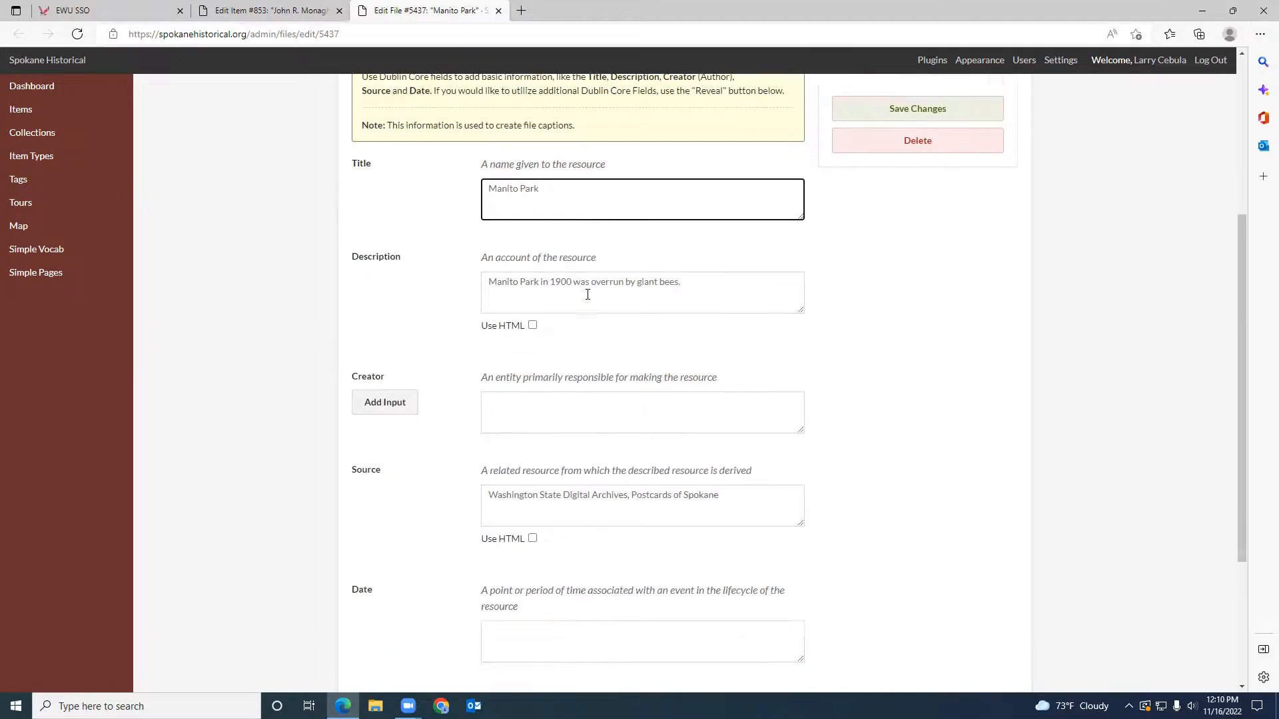
{"action": "left_click_drag", "start_coordinate": [684, 282], "coordinate": [488, 285]}
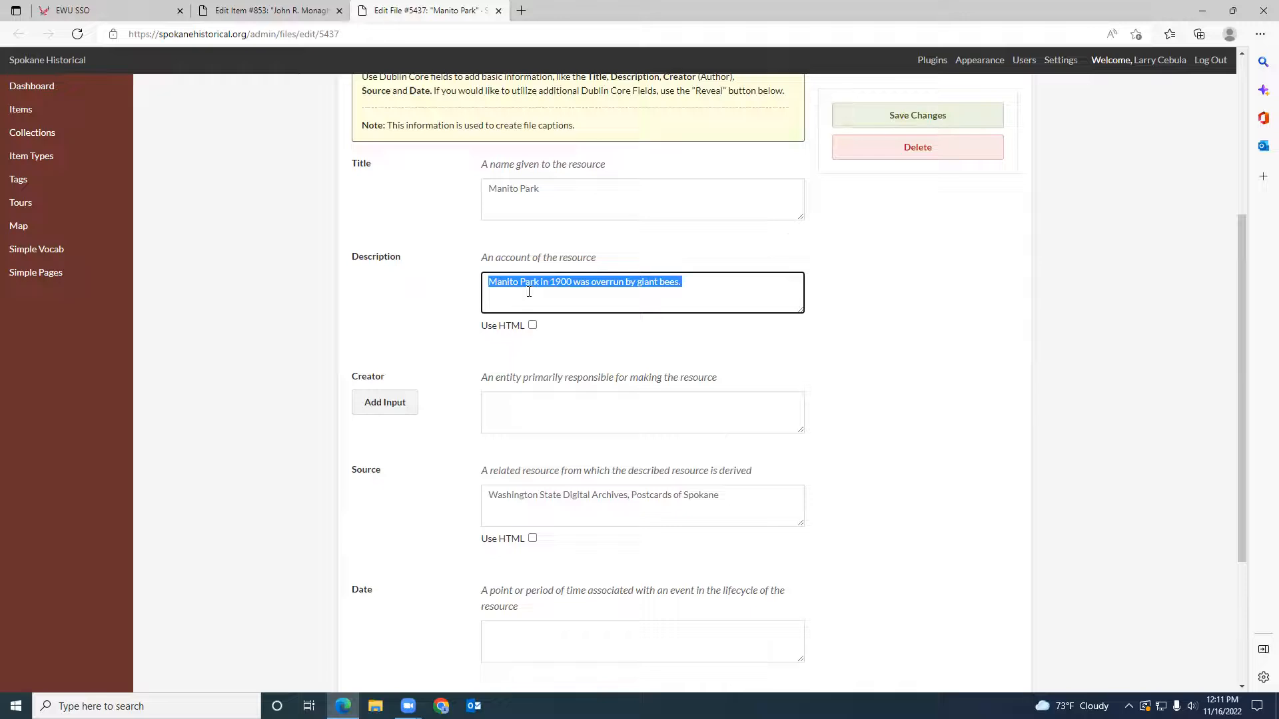
{"action": "left_click", "coordinate": [699, 285]}
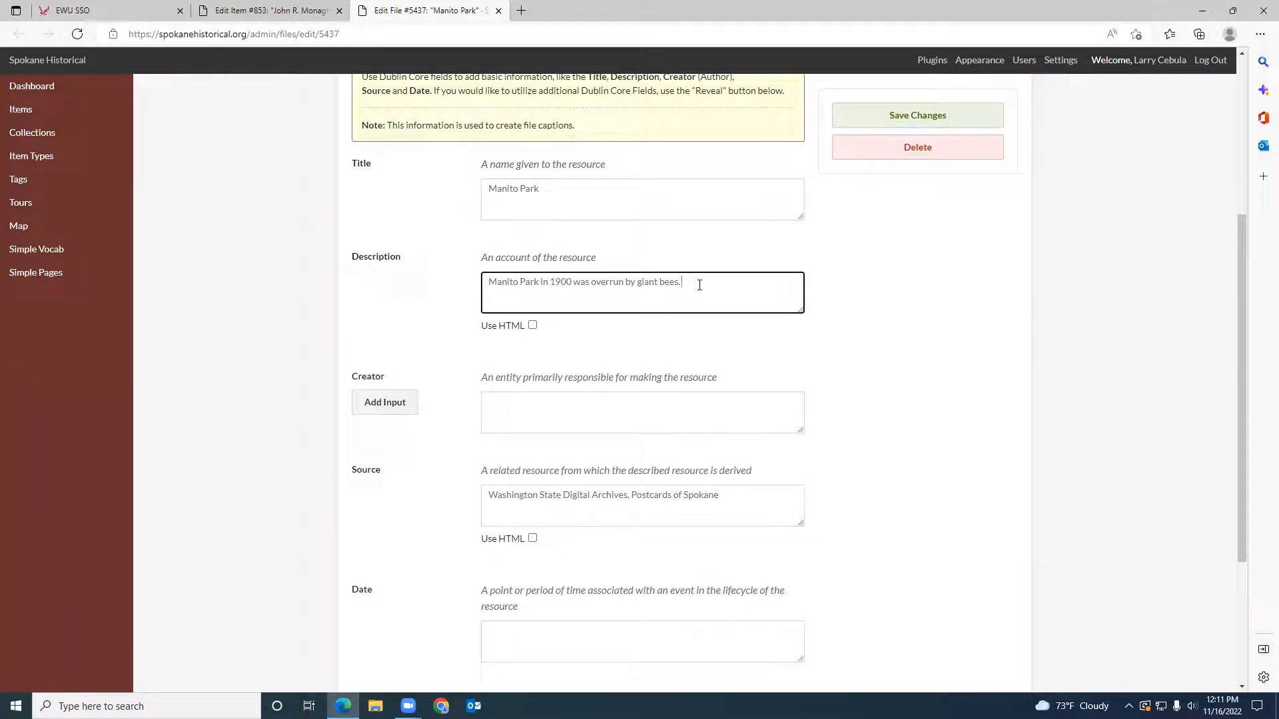
- Insert "Image courtesy of" before the archive name in the Manito Park image's Source field
{"action": "left_click", "coordinate": [768, 501]}
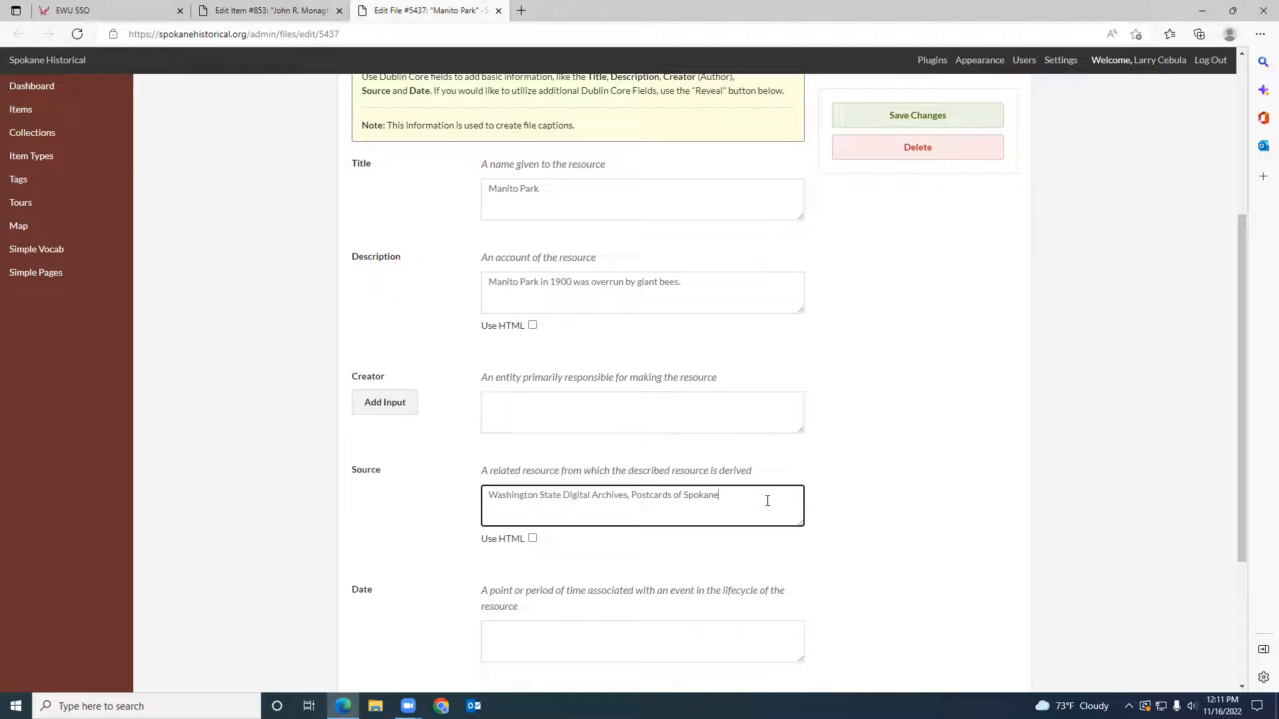
{"action": "left_click", "coordinate": [491, 500]}
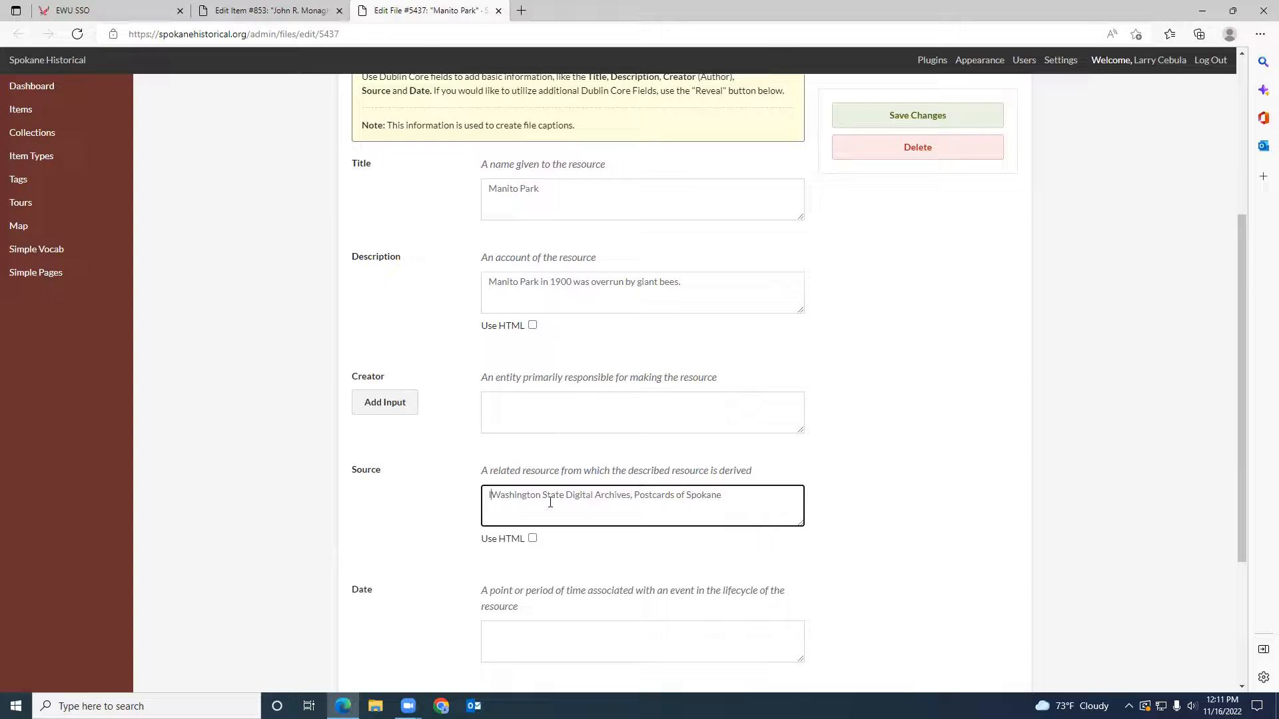
{"action": "type", "text": "Image "}
{"action": "type", "text": "courtes"}
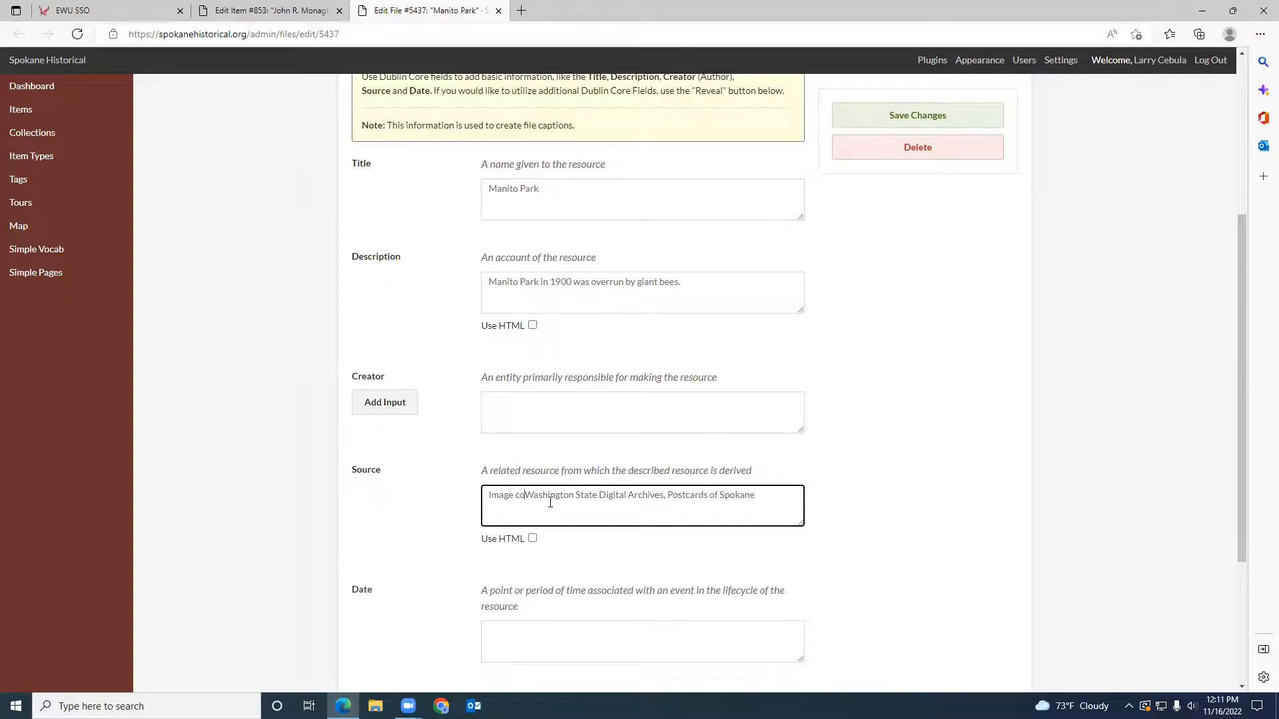
{"action": "type", "text": "y of"}
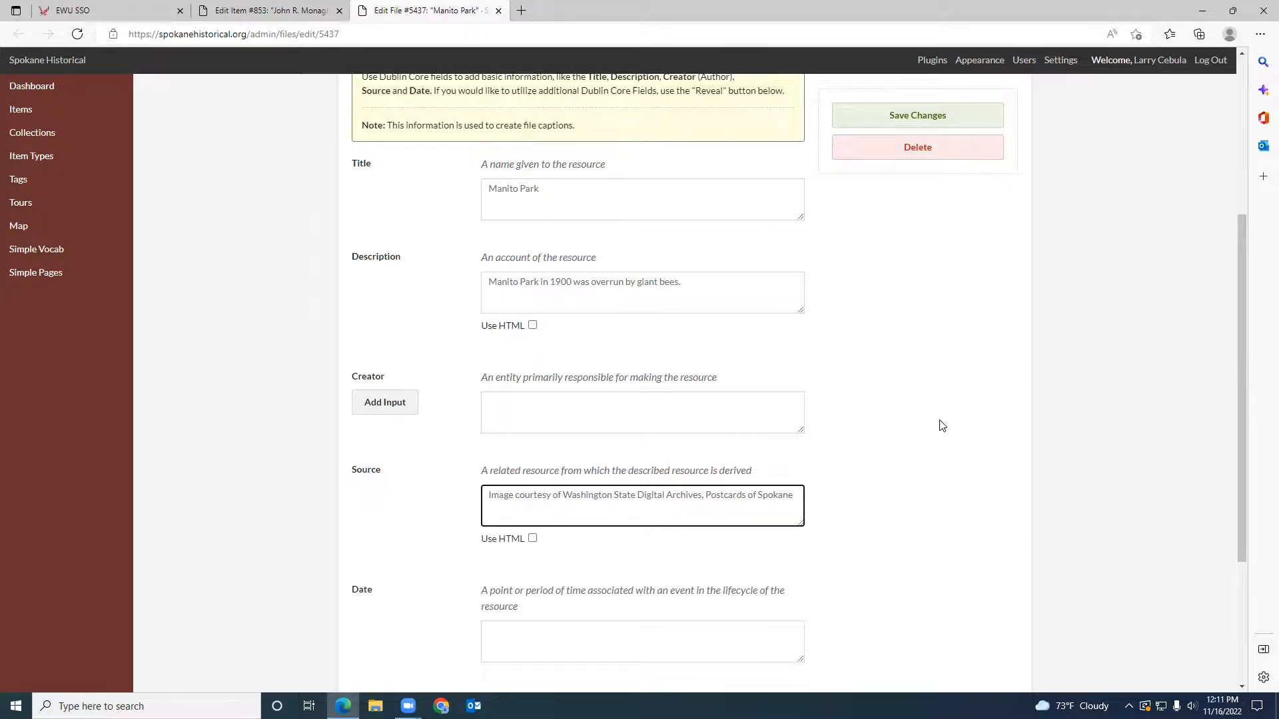
- Check the image's remaining Date and Rights fields and save the changes to the file record
{"action": "scroll", "coordinate": [945, 437], "scroll_direction": "down", "scroll_amount": 3}
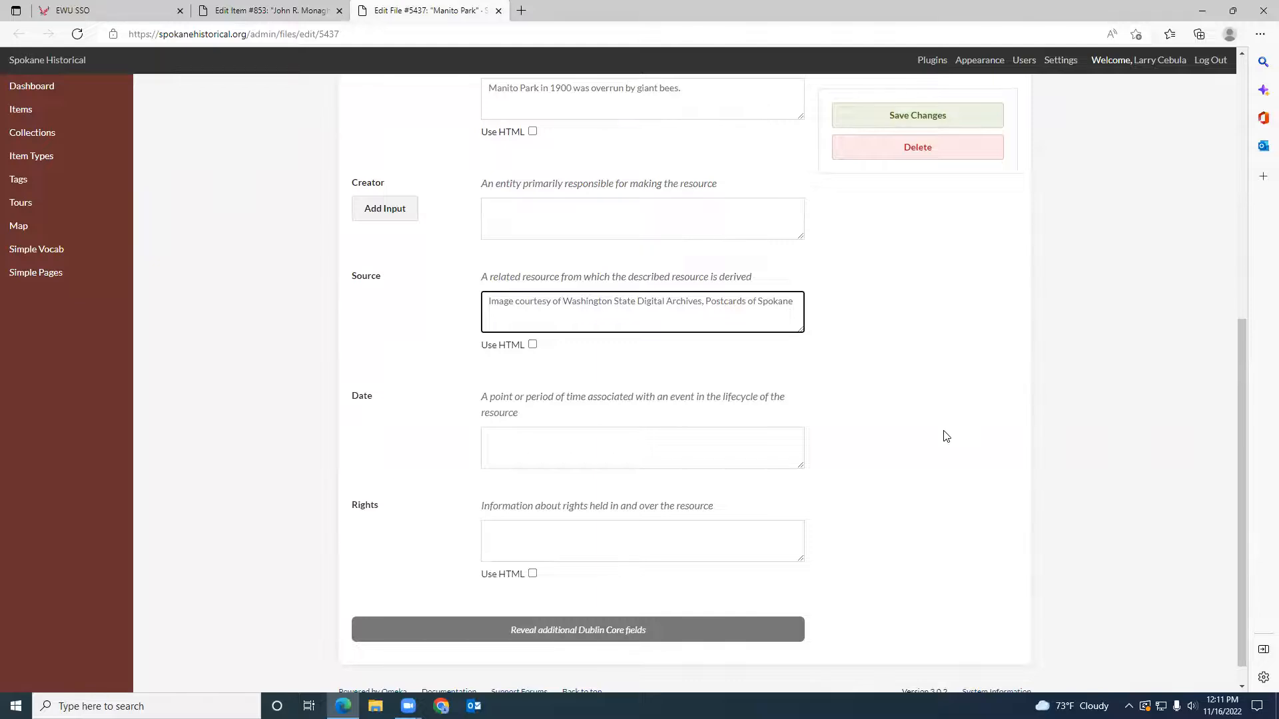
{"action": "scroll", "coordinate": [943, 435], "scroll_direction": "down", "scroll_amount": 1}
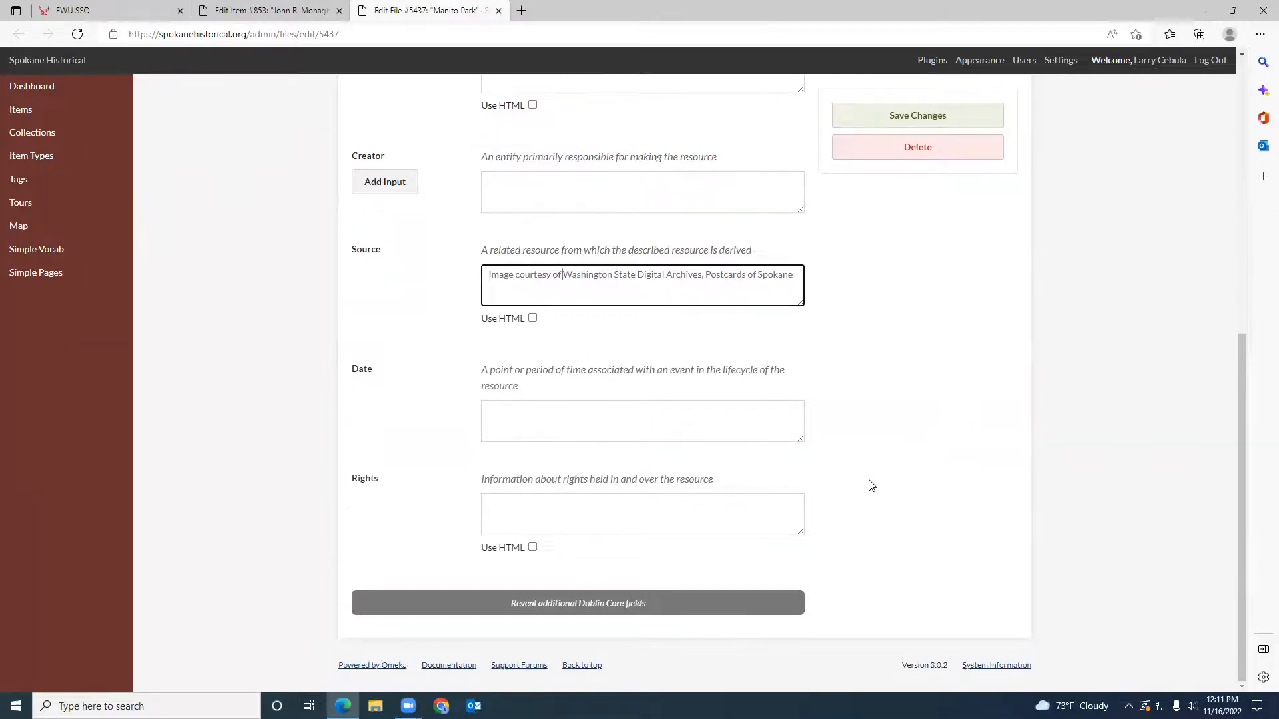
{"action": "scroll", "coordinate": [762, 456], "scroll_direction": "up", "scroll_amount": 6}
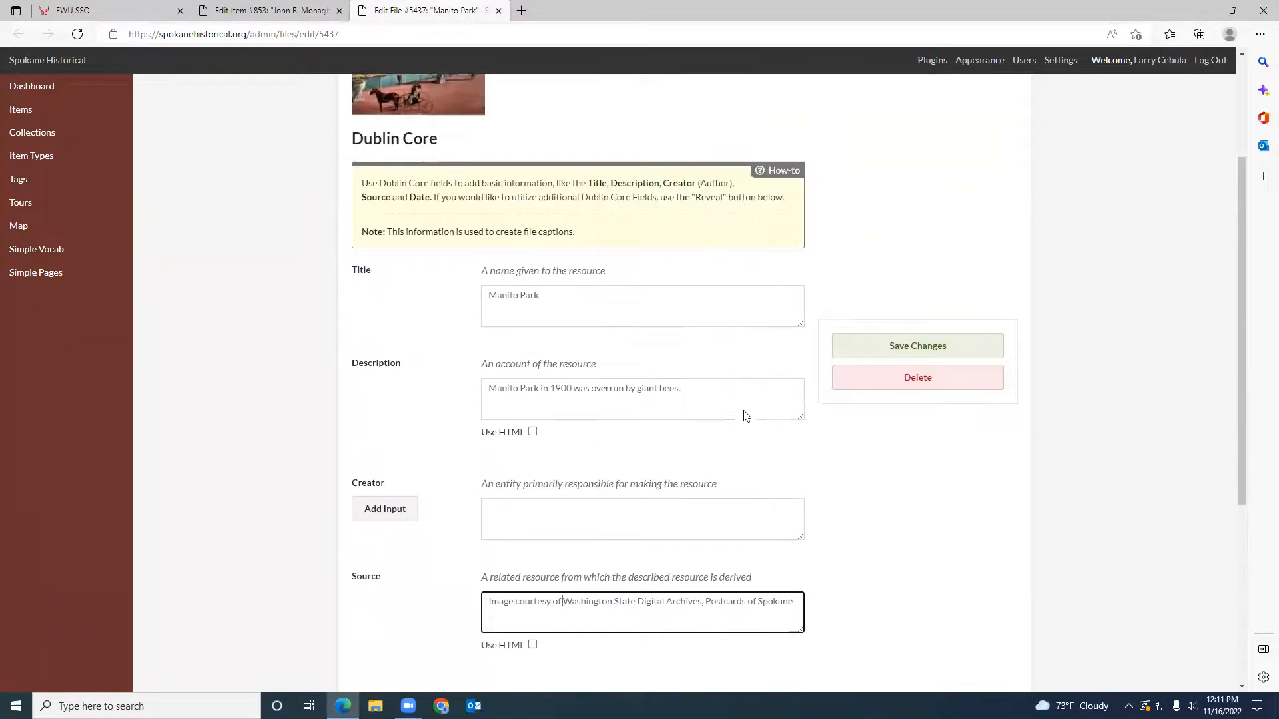
{"action": "left_click", "coordinate": [907, 120]}
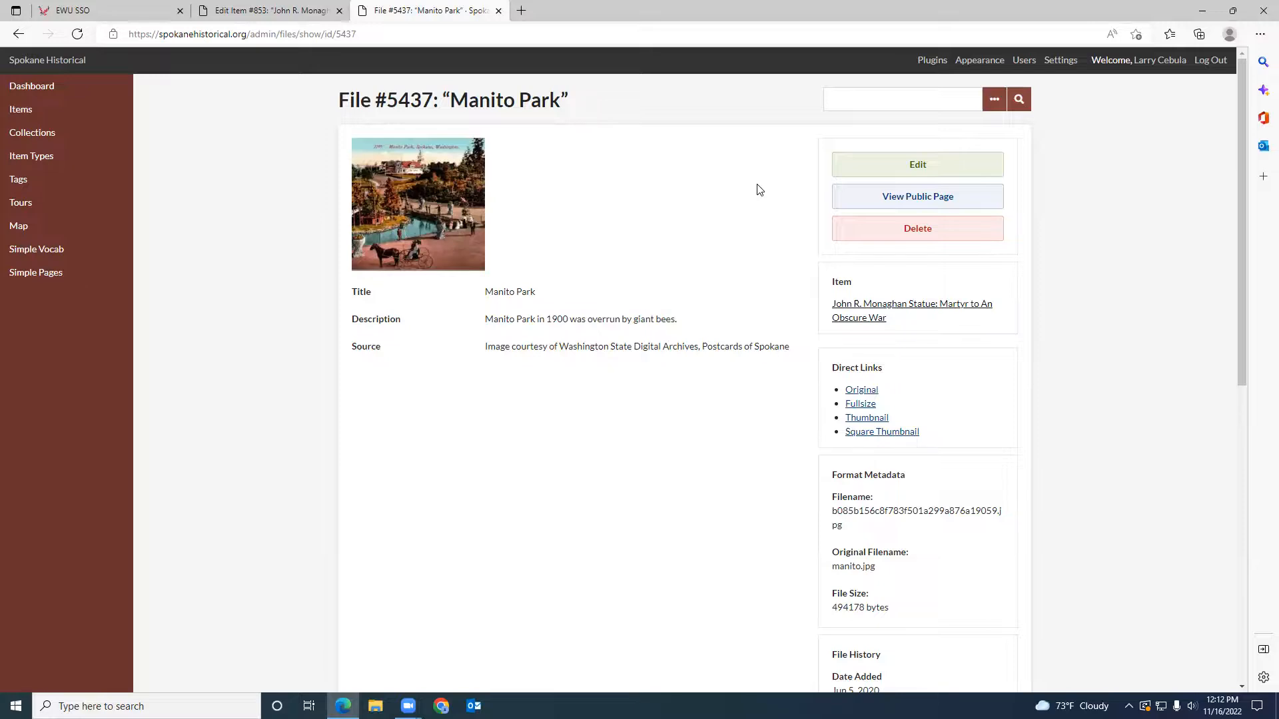
- View the Manito Park file's public page and close it again
{"action": "left_click", "coordinate": [849, 194]}
{"action": "left_click", "coordinate": [914, 198]}
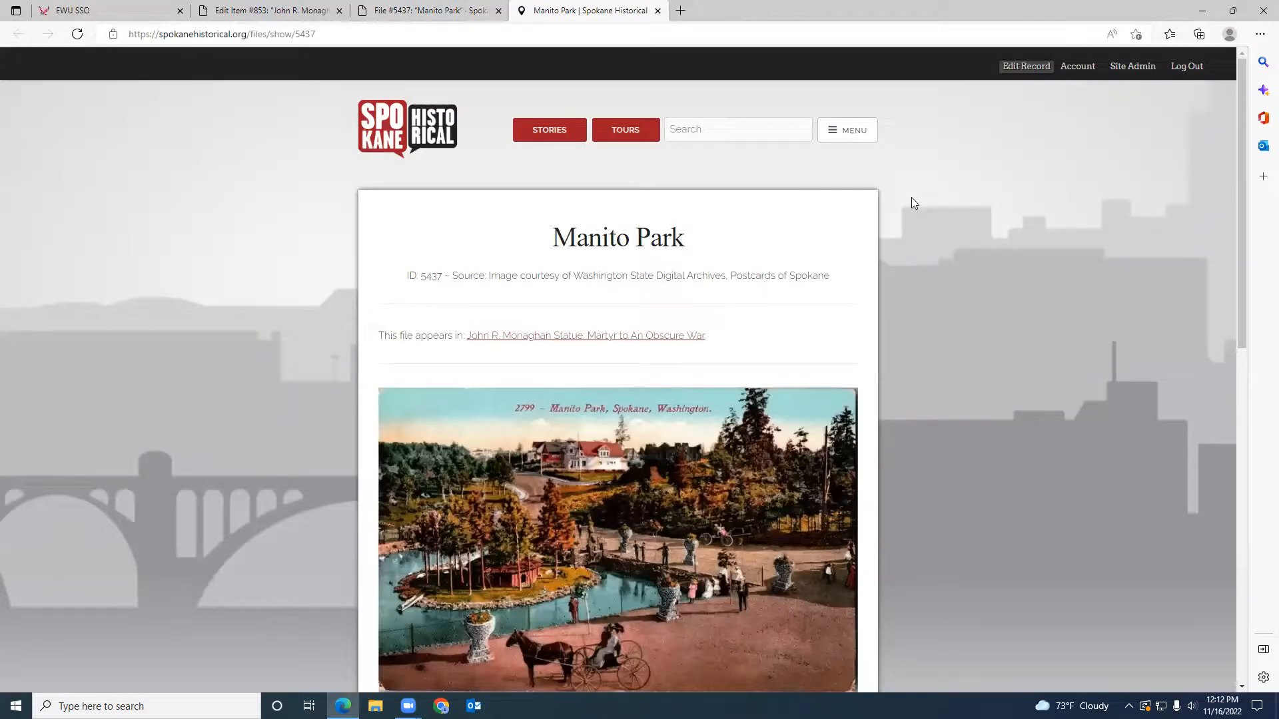
{"action": "left_click", "coordinate": [659, 12]}
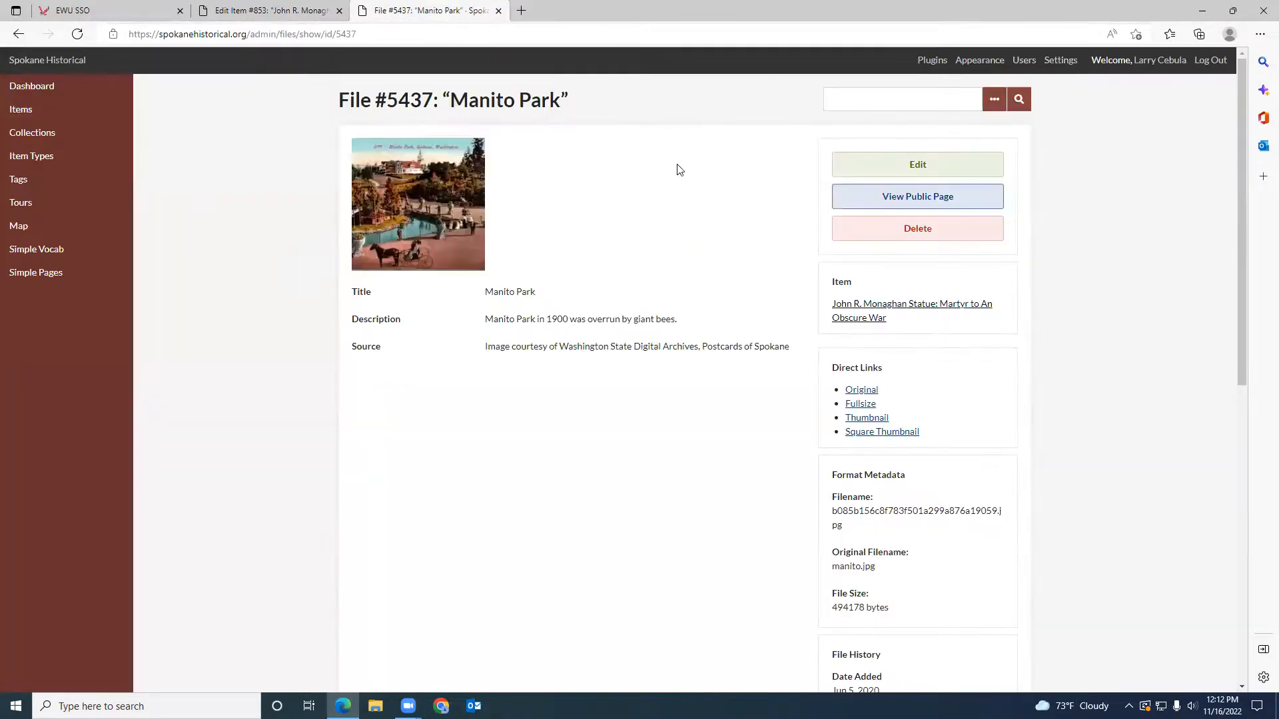
- Look through the Manito Park file's format, history and type metadata and close its record
{"action": "scroll", "coordinate": [816, 237], "scroll_direction": "down", "scroll_amount": 8}
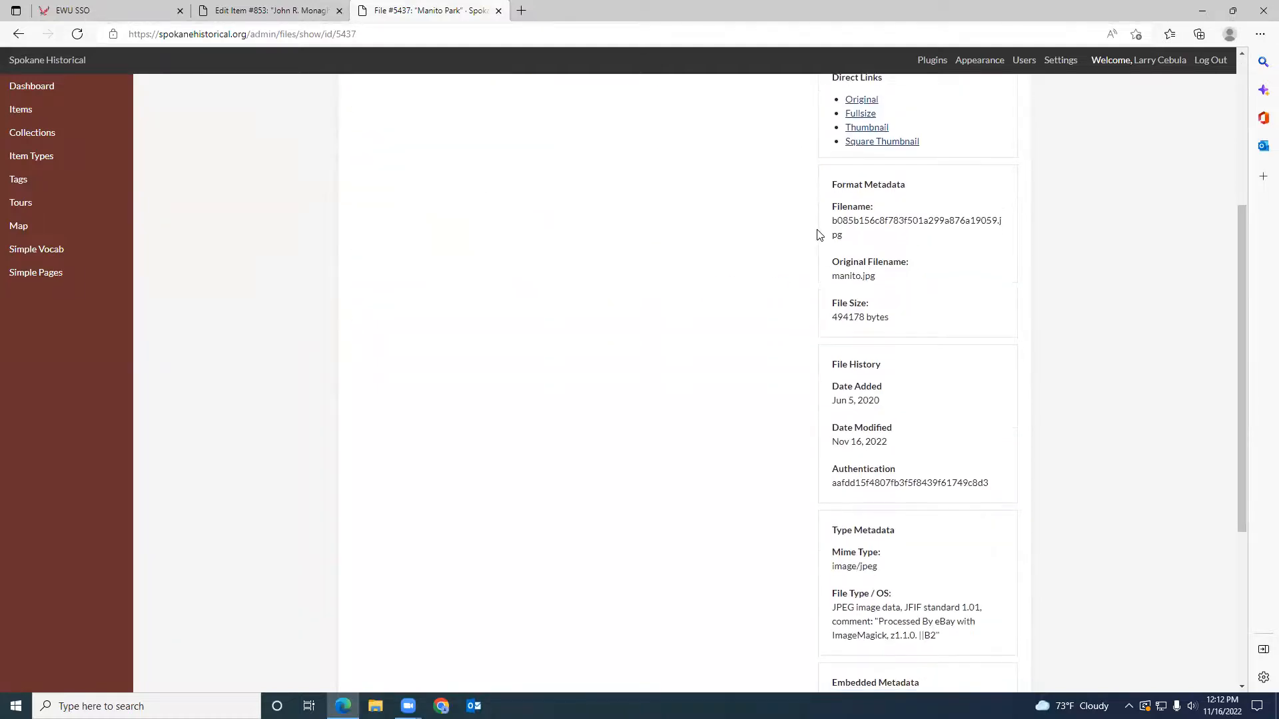
{"action": "scroll", "coordinate": [699, 266], "scroll_direction": "up", "scroll_amount": 10}
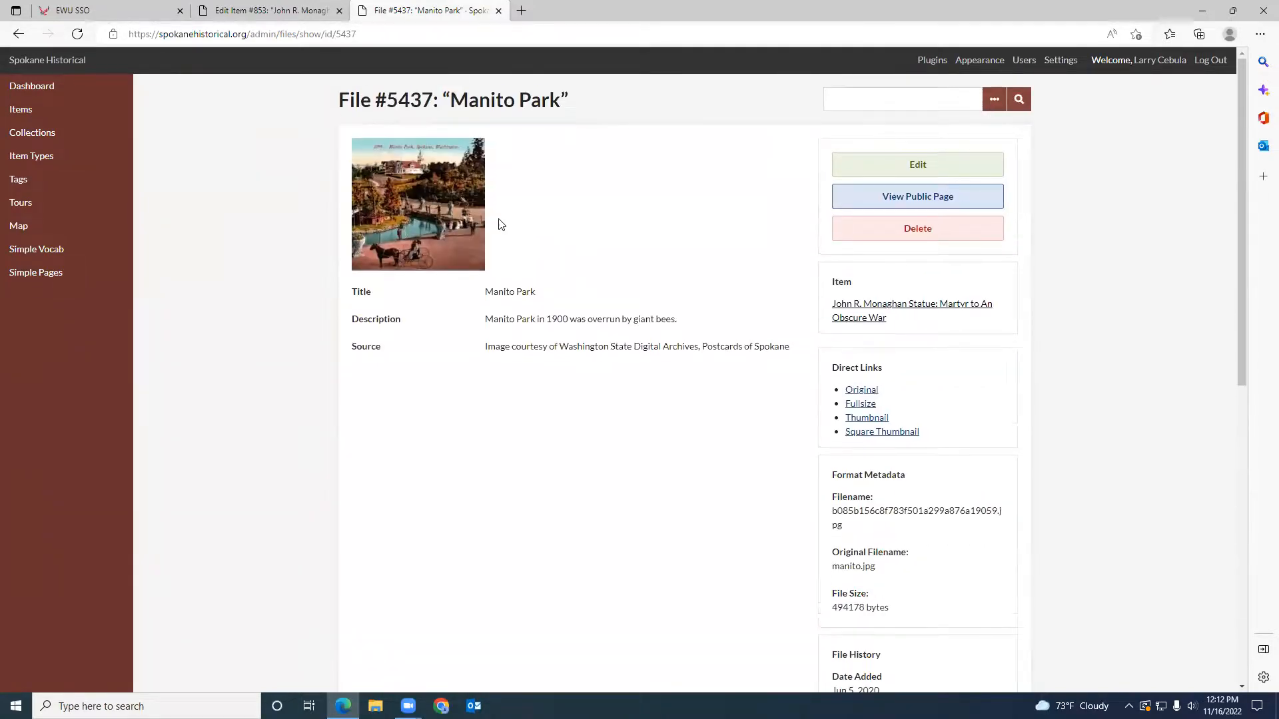
{"action": "left_click", "coordinate": [499, 11]}
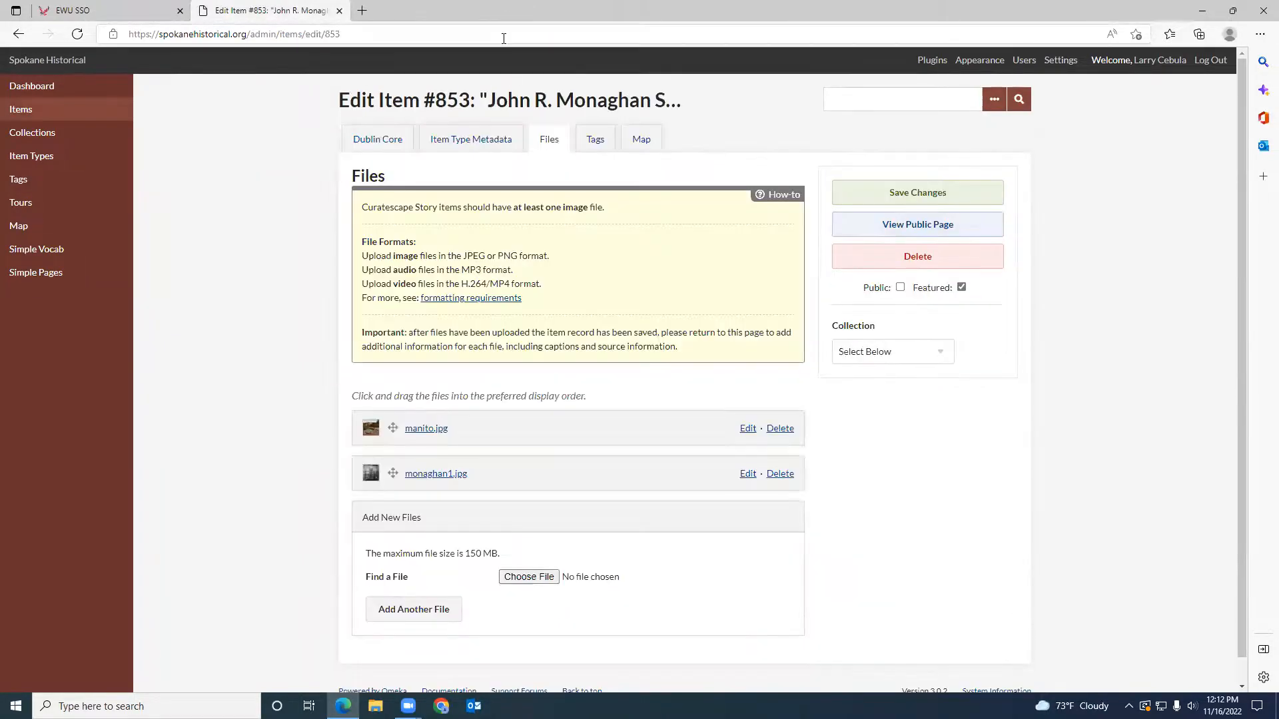
- Revisit the item's Dublin Core and type metadata, and move monaghan1.jpg ahead of manito.jpg in its file order
{"action": "left_click", "coordinate": [375, 143]}
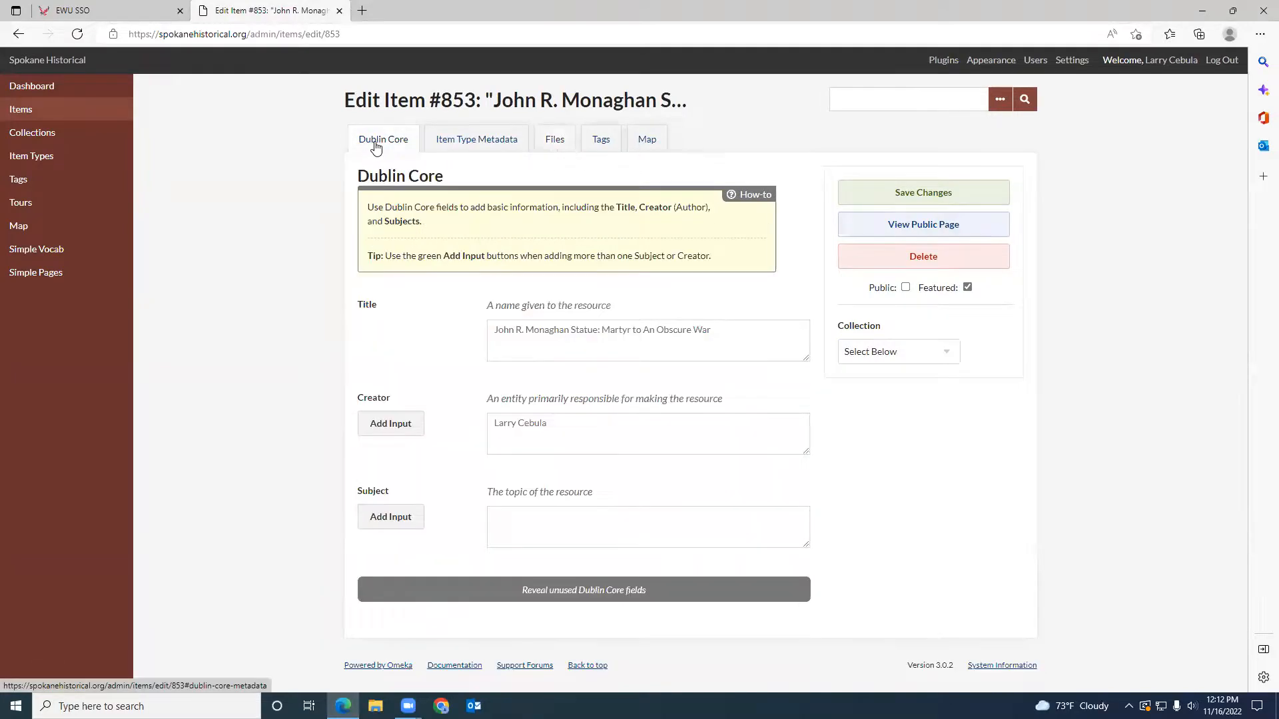
{"action": "left_click", "coordinate": [469, 144]}
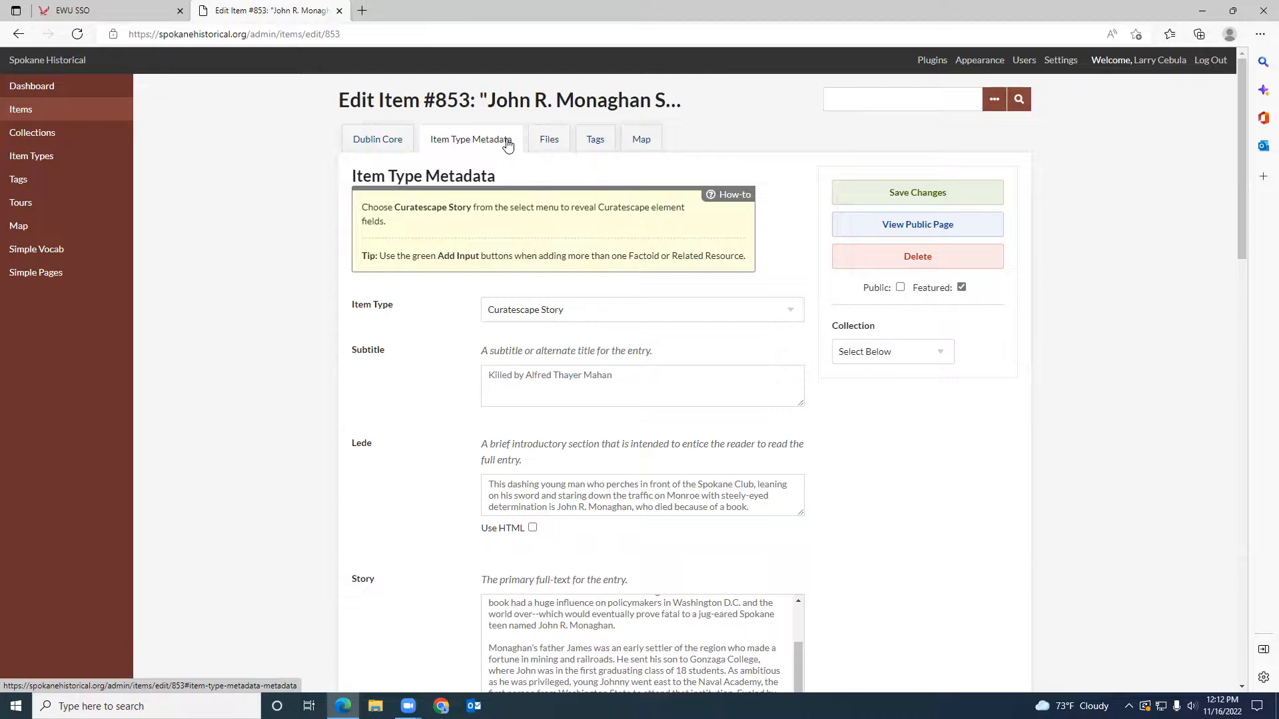
{"action": "left_click", "coordinate": [547, 145]}
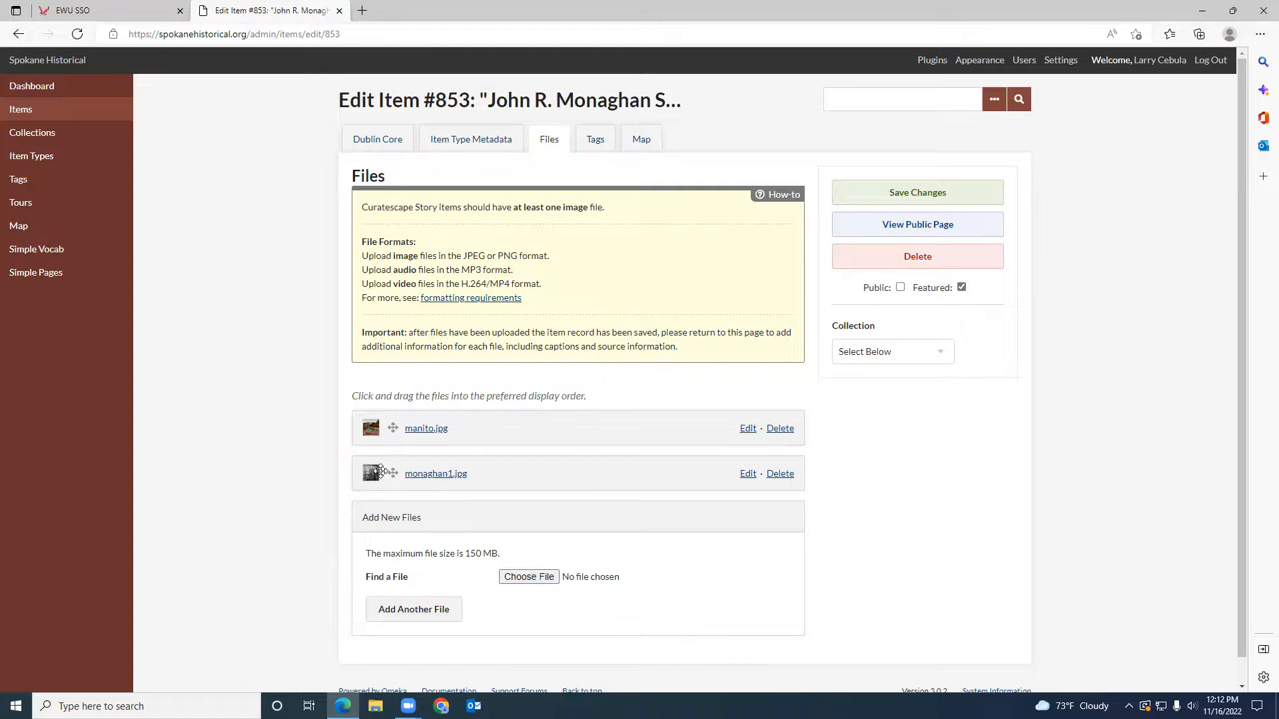
{"action": "left_click_drag", "start_coordinate": [391, 474], "coordinate": [396, 431]}
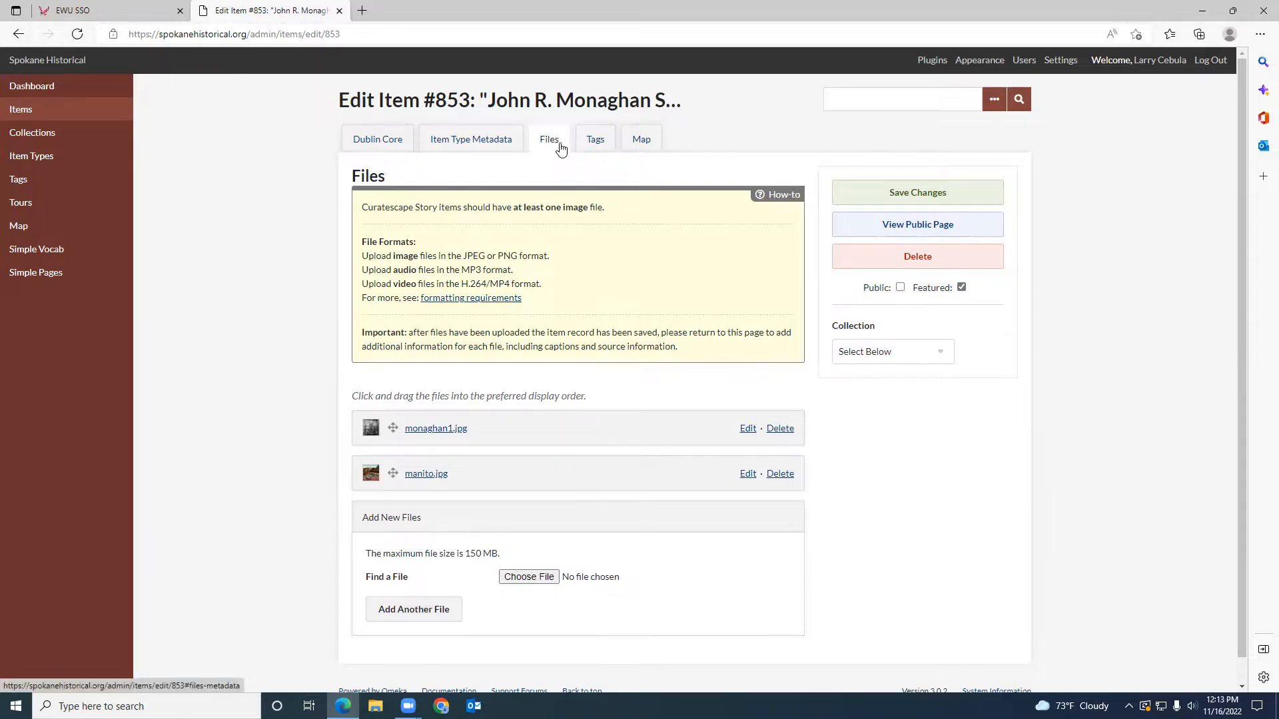
- Look at the item's Tags section and open its Map section for finding a location by address
{"action": "left_click", "coordinate": [595, 144]}
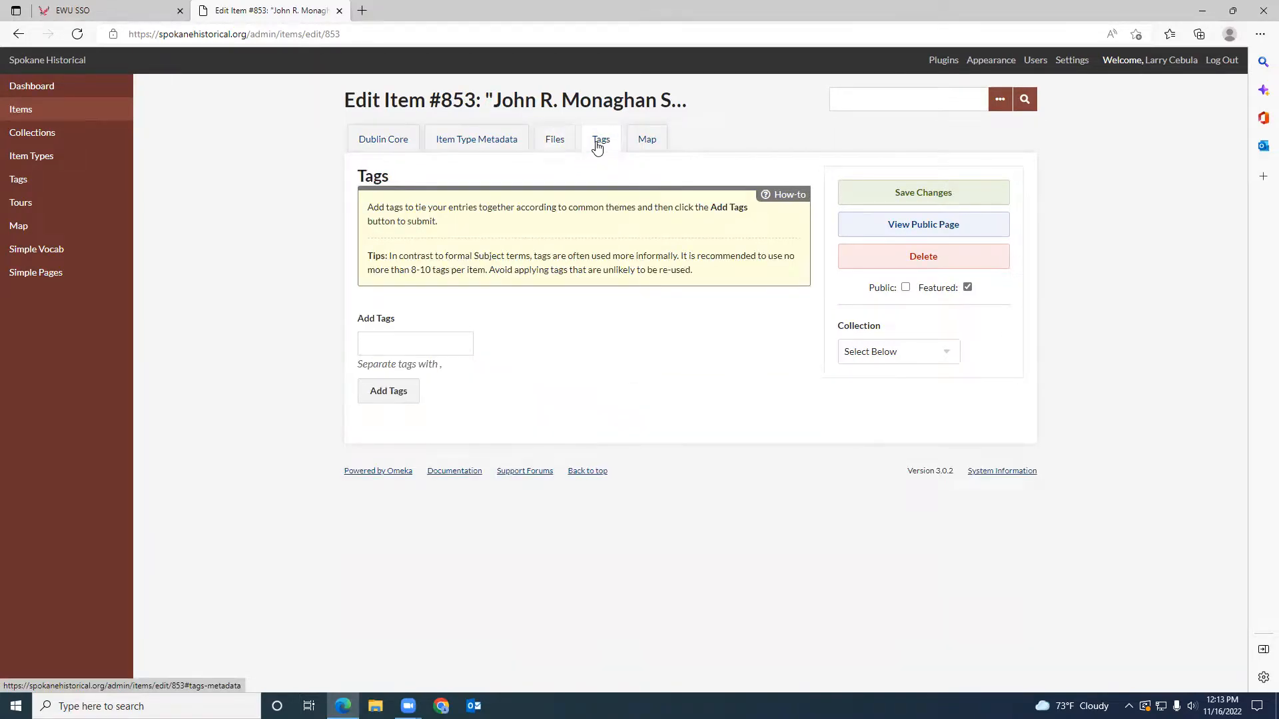
{"action": "left_click", "coordinate": [646, 144]}
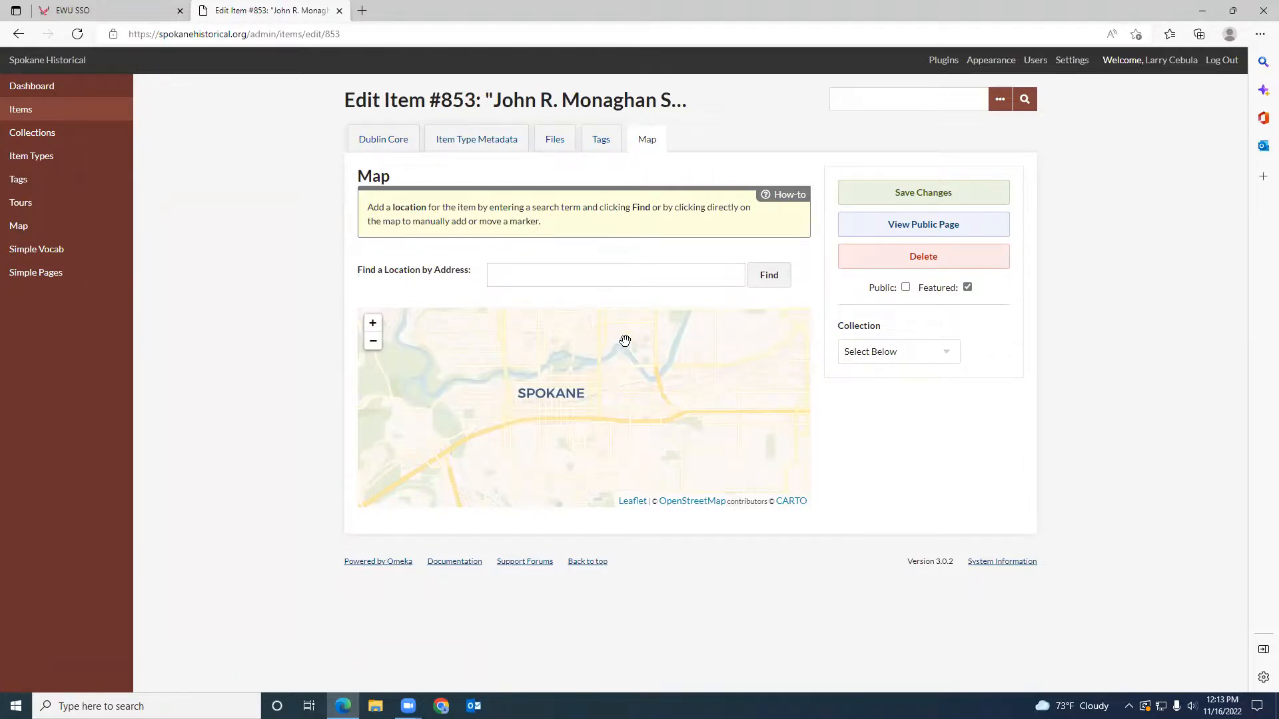
- Place the item's location marker on the downtown Spokane map, then relocate it to Howard Street near W Main Ave and accept the change
{"action": "left_click", "coordinate": [373, 324]}
{"action": "left_click", "coordinate": [373, 324]}
{"action": "left_click", "coordinate": [373, 324]}
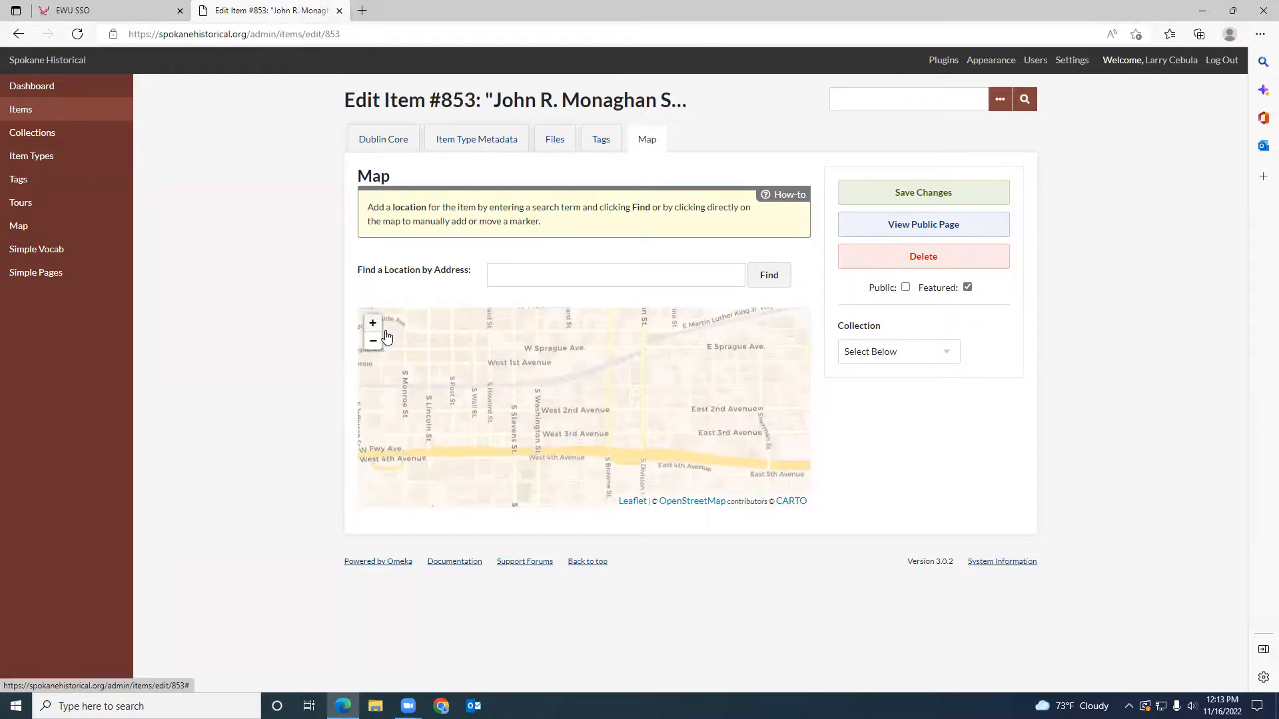
{"action": "left_click", "coordinate": [515, 337]}
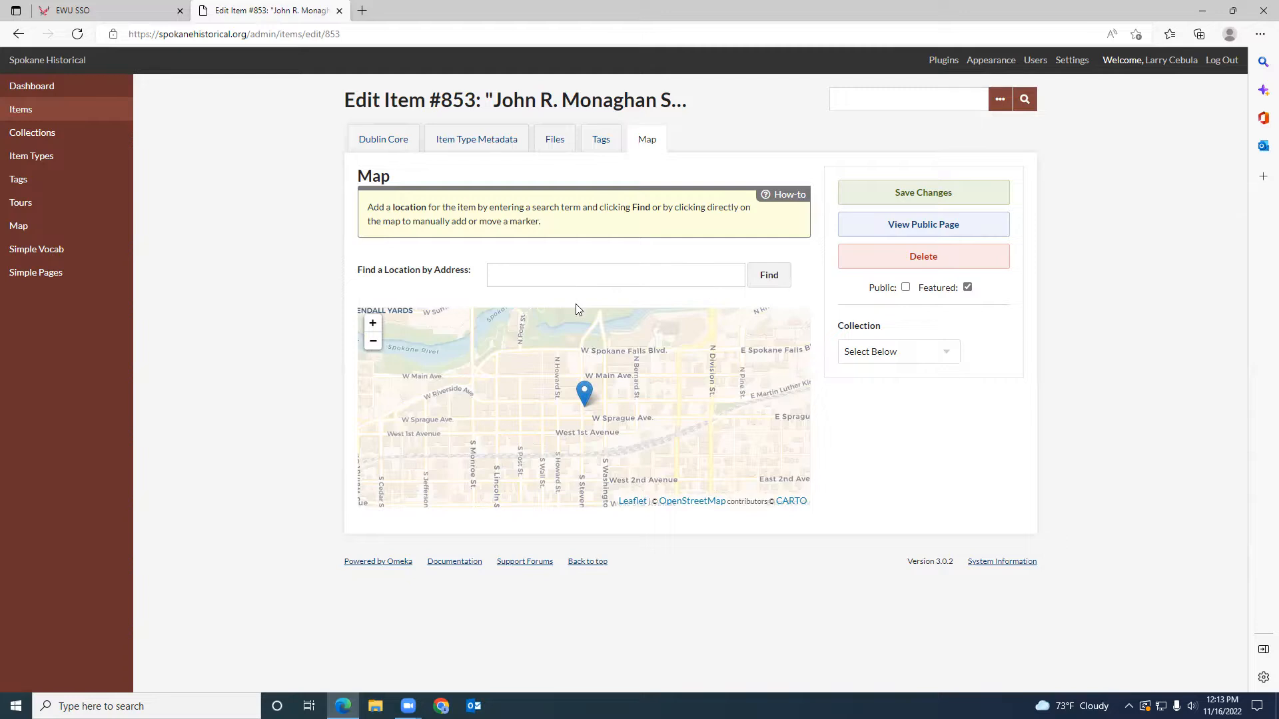
{"action": "left_click", "coordinate": [562, 378]}
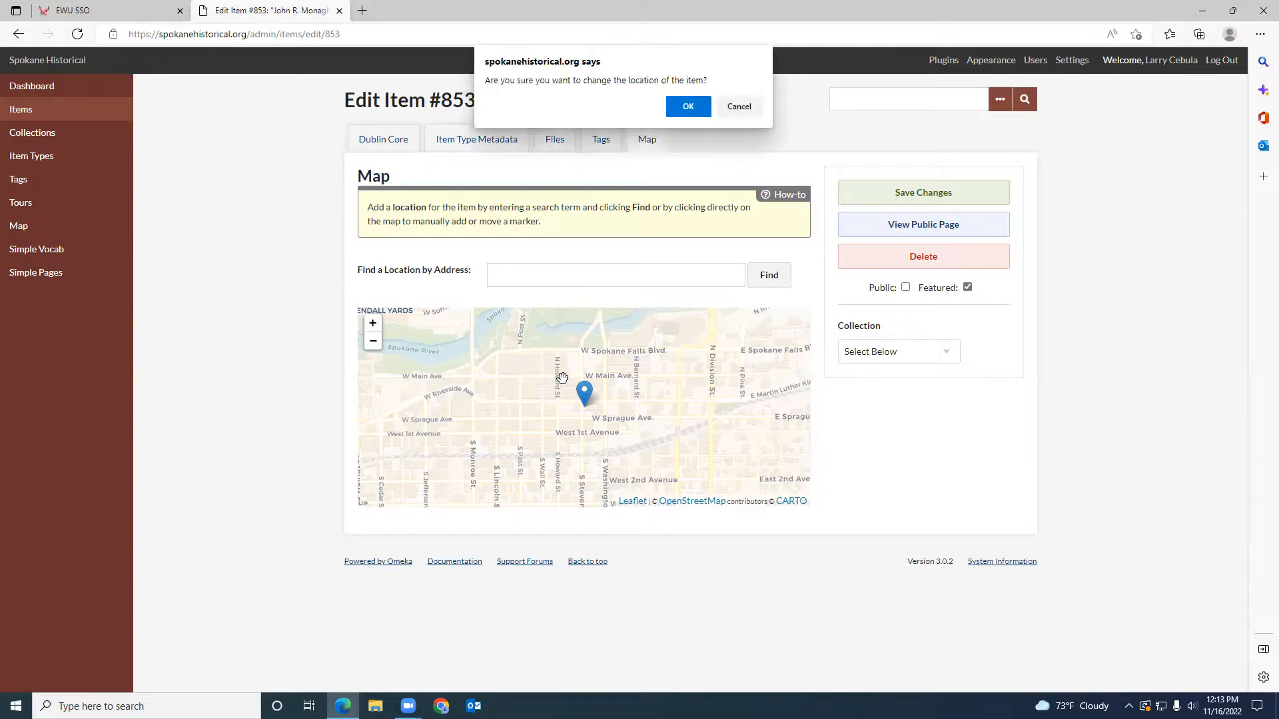
{"action": "left_click", "coordinate": [689, 113]}
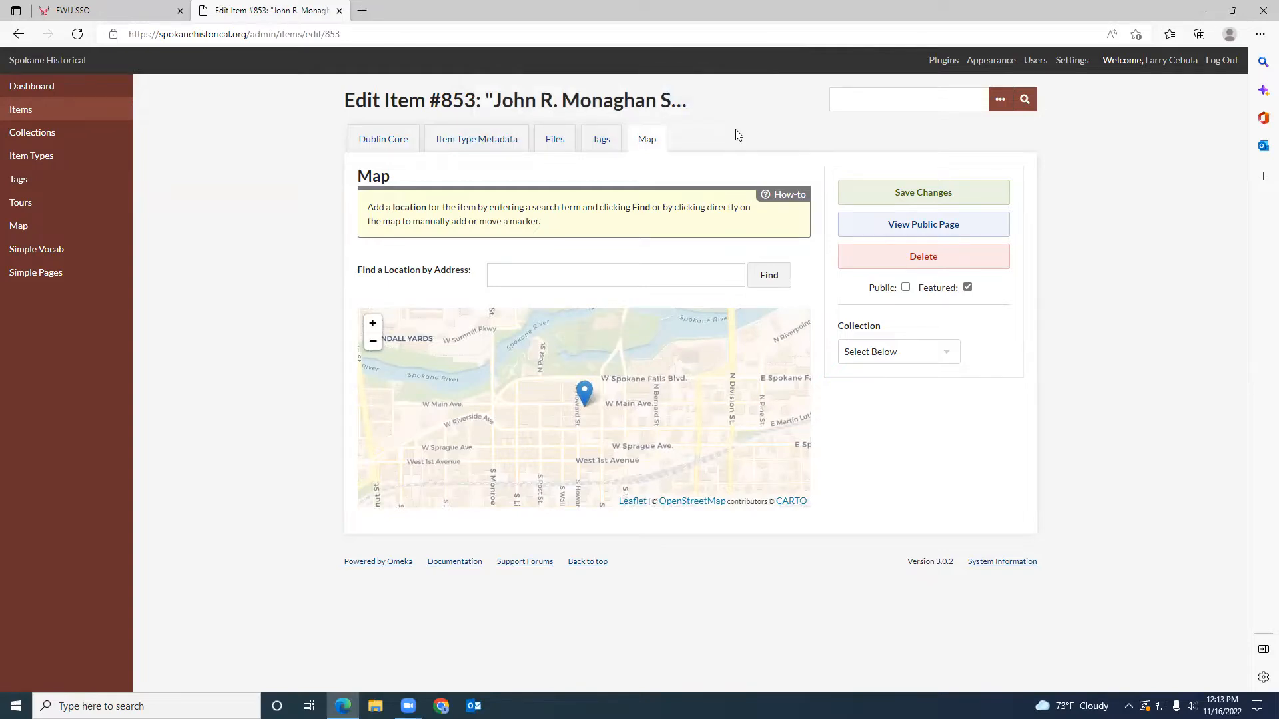
- View the item's public page and look over its header image, title, subtitle and opening story text
{"action": "left_click", "coordinate": [899, 224]}
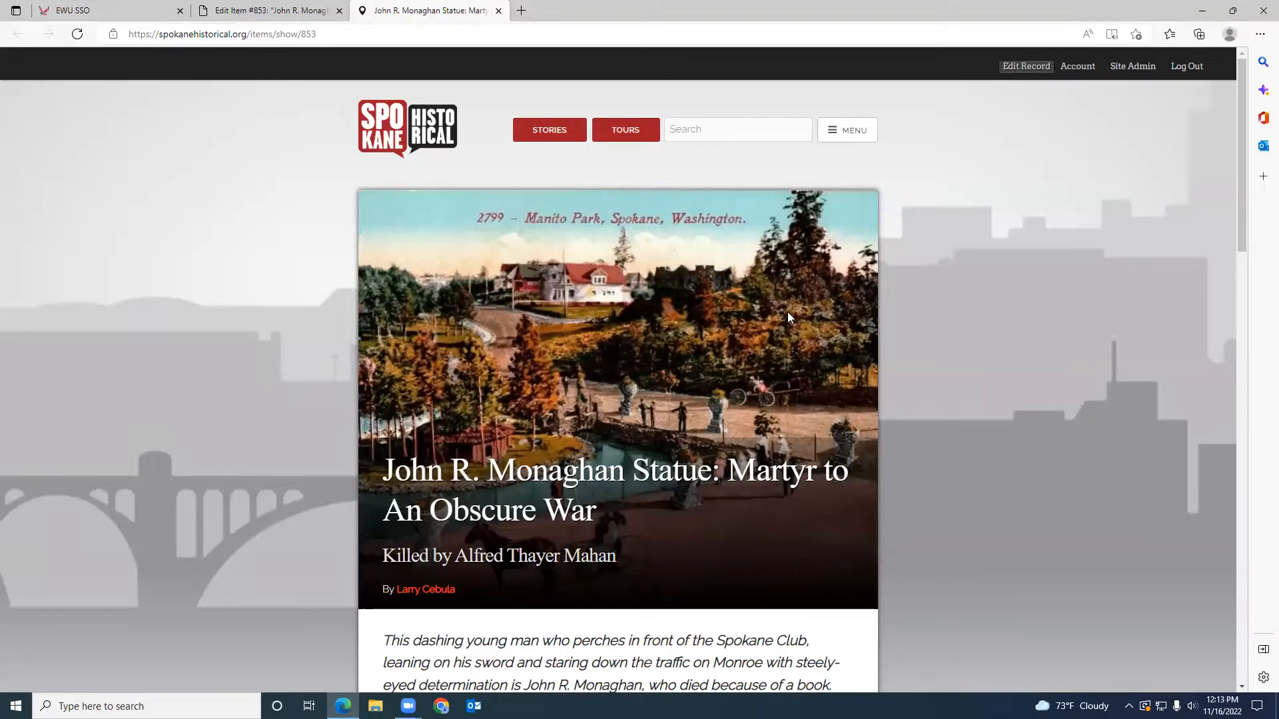
{"action": "scroll", "coordinate": [788, 316], "scroll_direction": "down", "scroll_amount": 1}
{"action": "scroll", "coordinate": [789, 317], "scroll_direction": "down", "scroll_amount": 3}
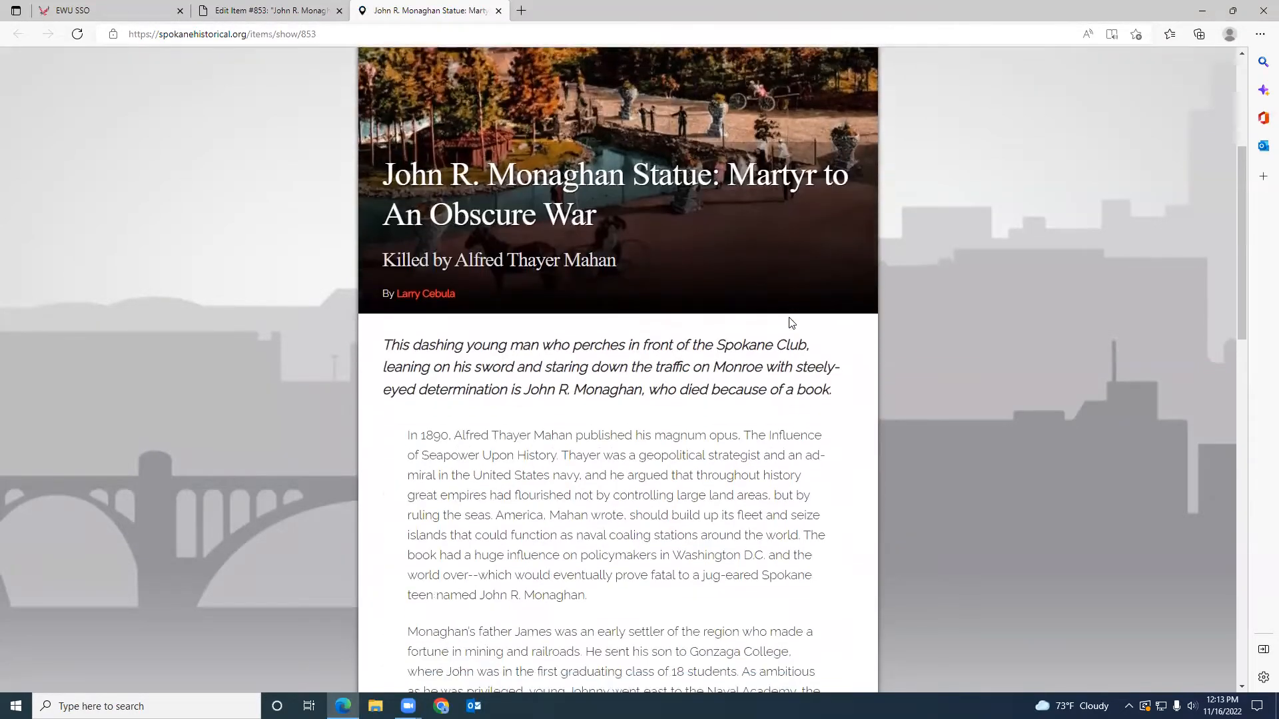
{"action": "scroll", "coordinate": [790, 322], "scroll_direction": "down", "scroll_amount": 1}
{"action": "scroll", "coordinate": [790, 322], "scroll_direction": "up", "scroll_amount": 5}
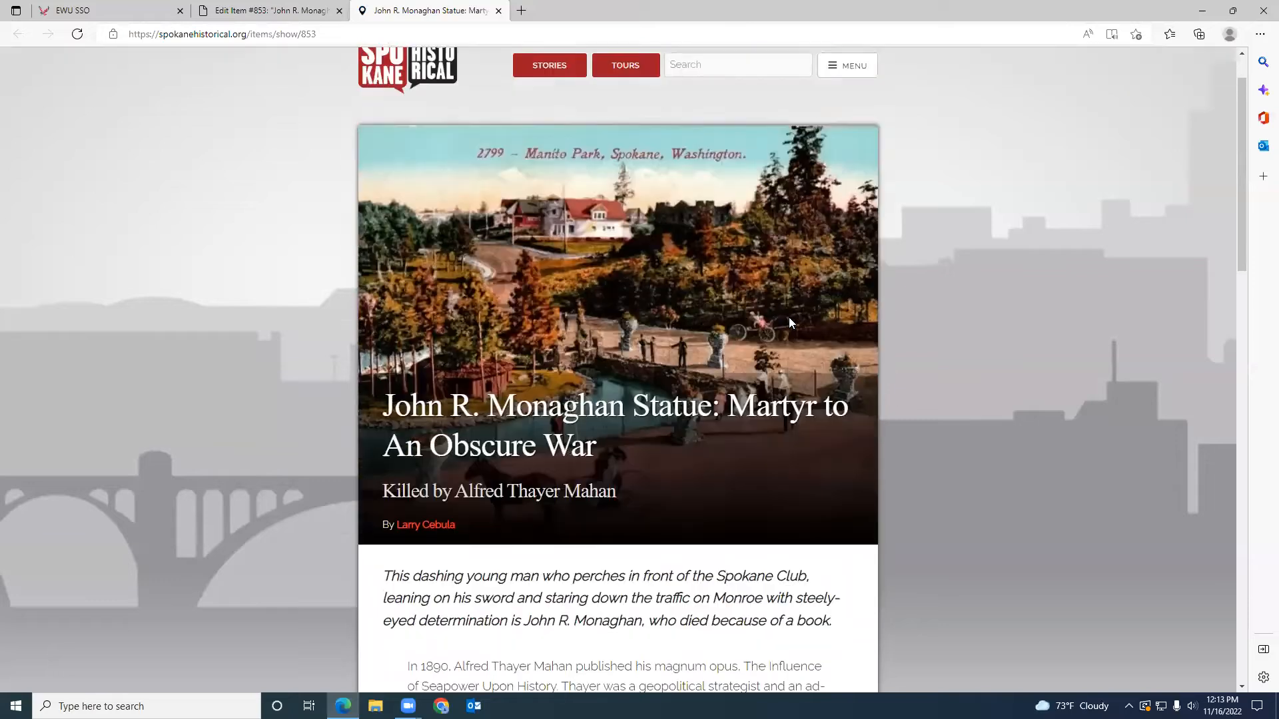